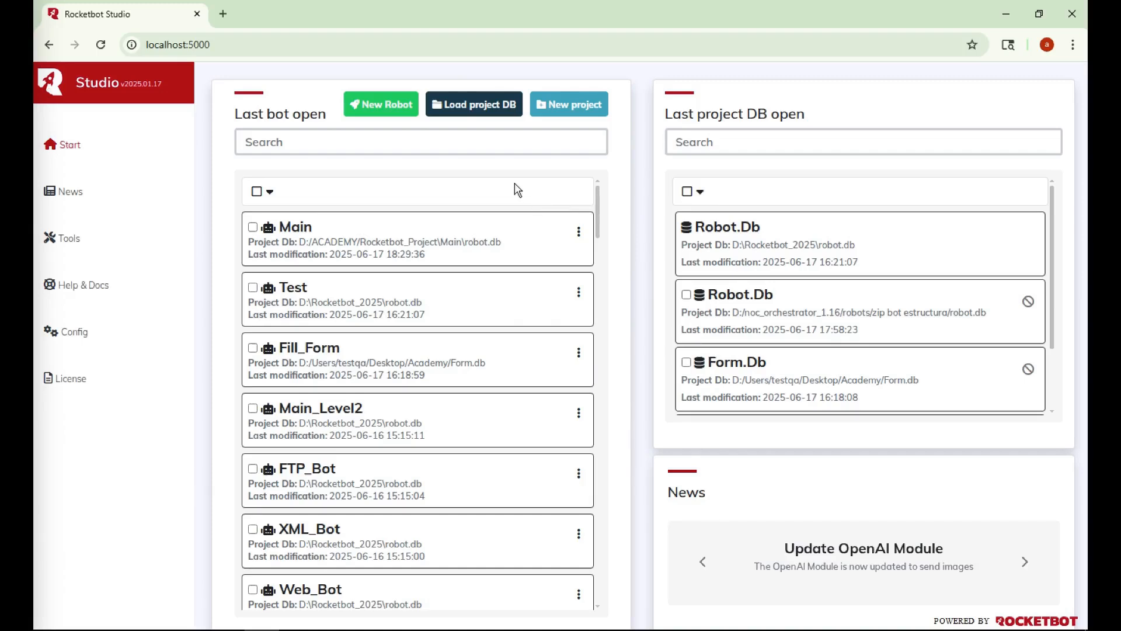
Create a new robot named 'structure' in the robot.db project and save it
click(379, 104)
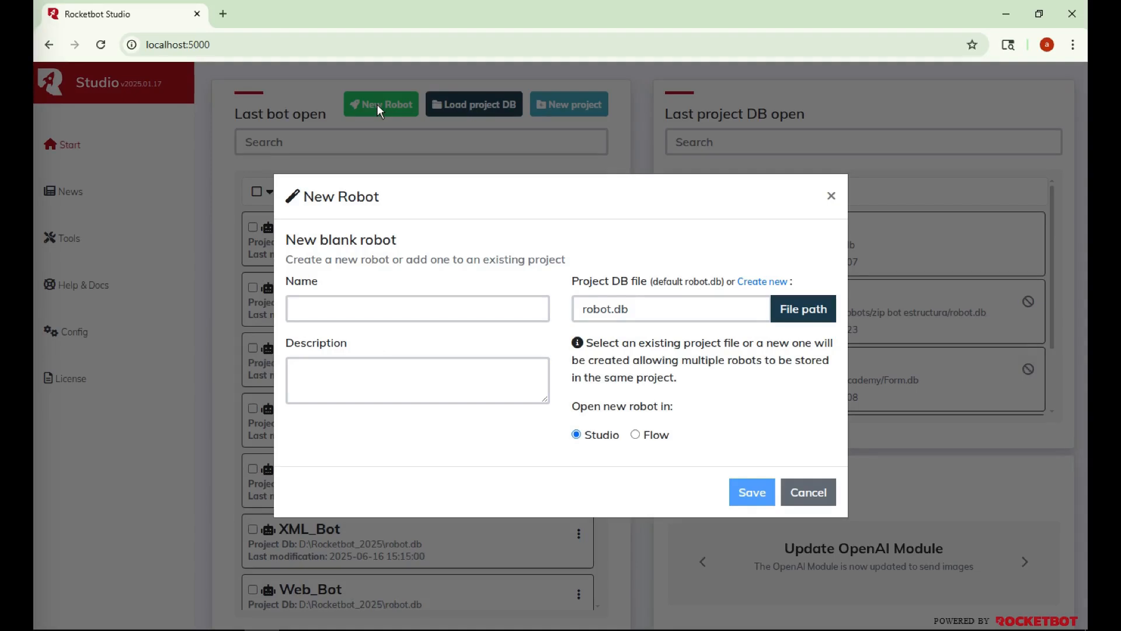
click(399, 310)
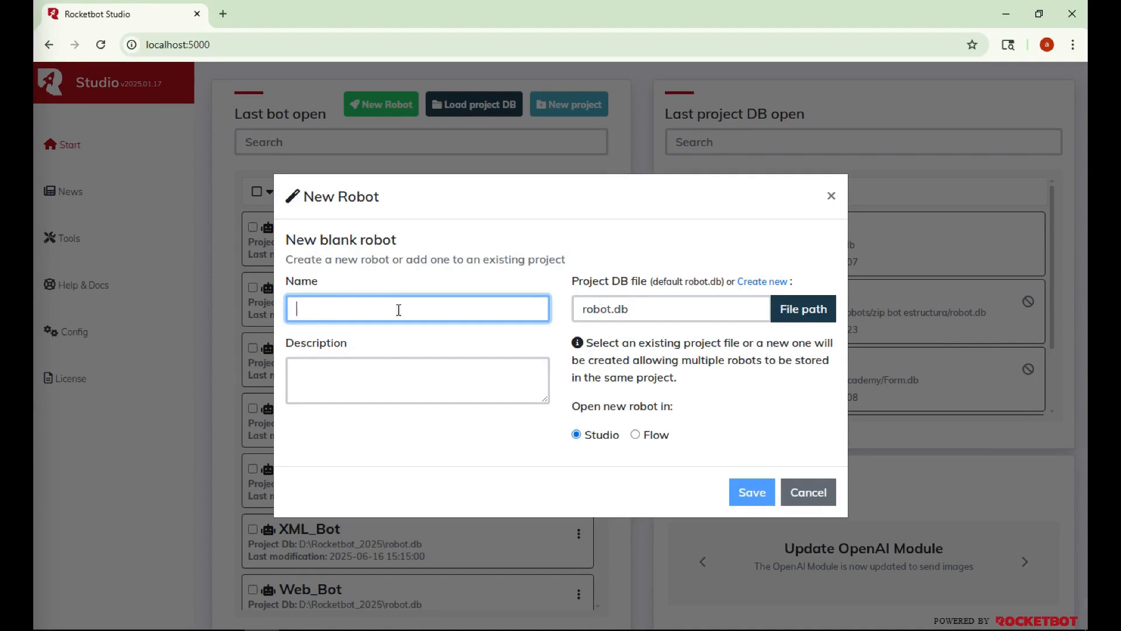
text(structuer)
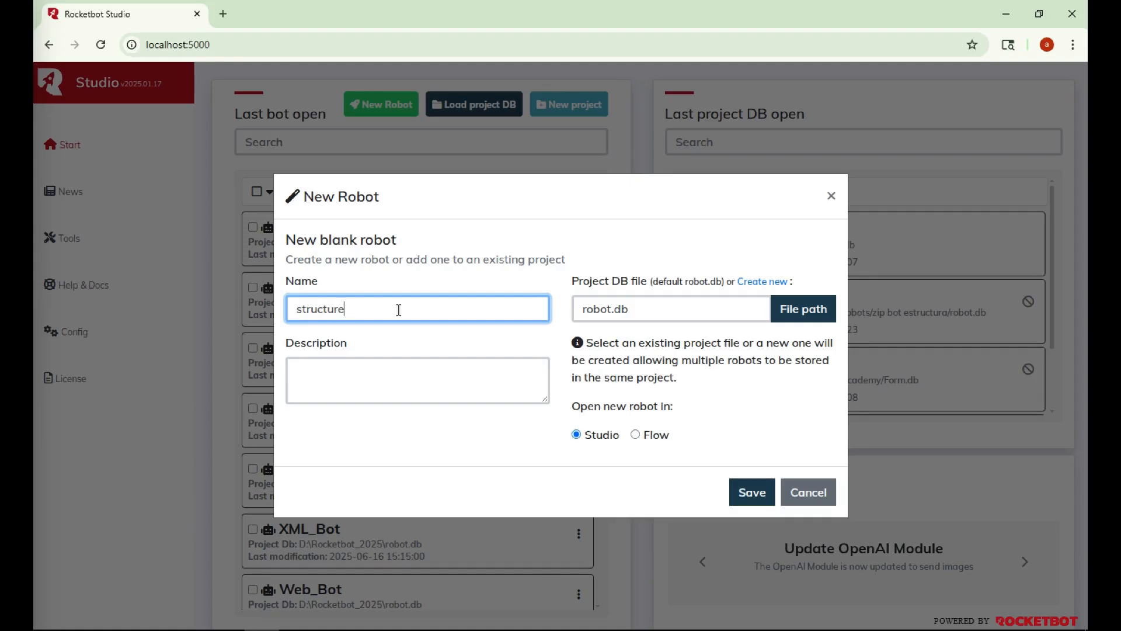
click(758, 492)
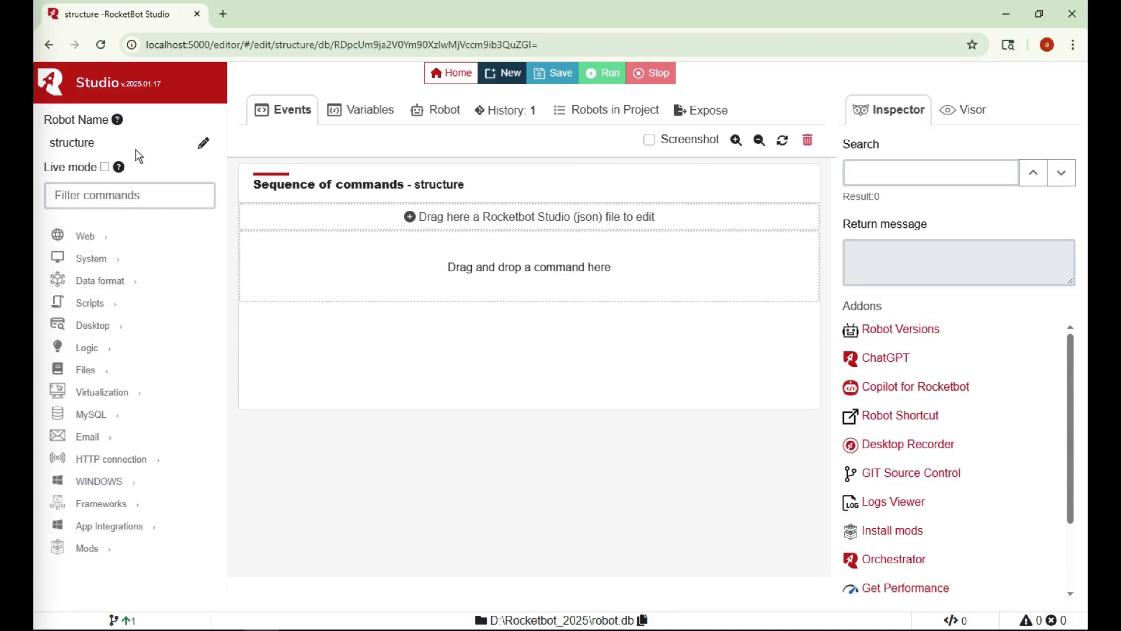
click(204, 143)
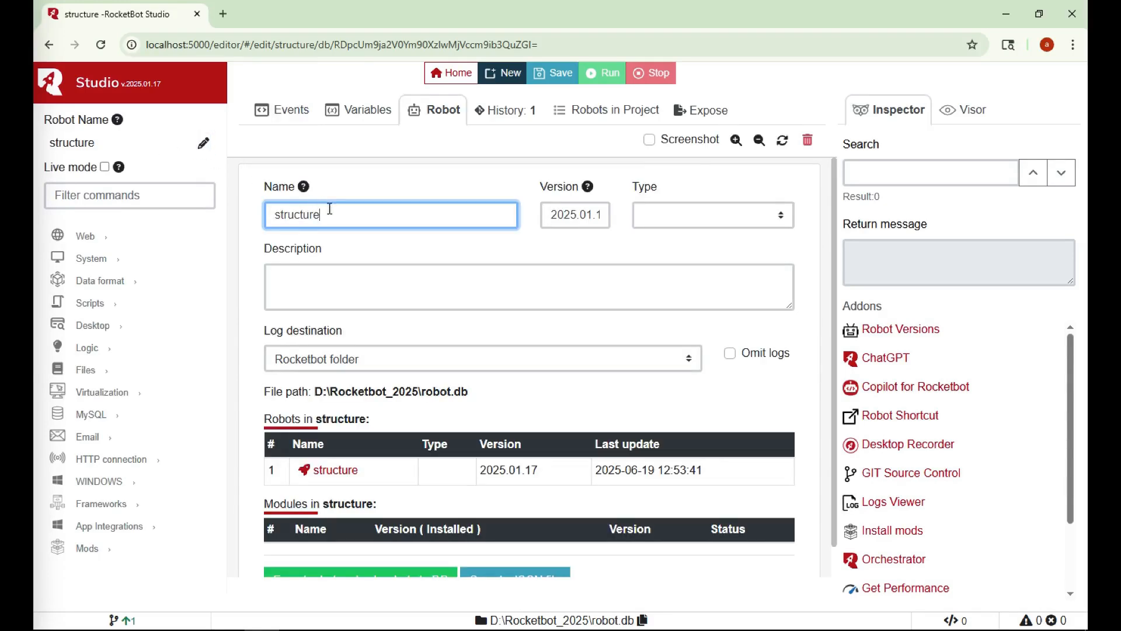
text(gfdg)
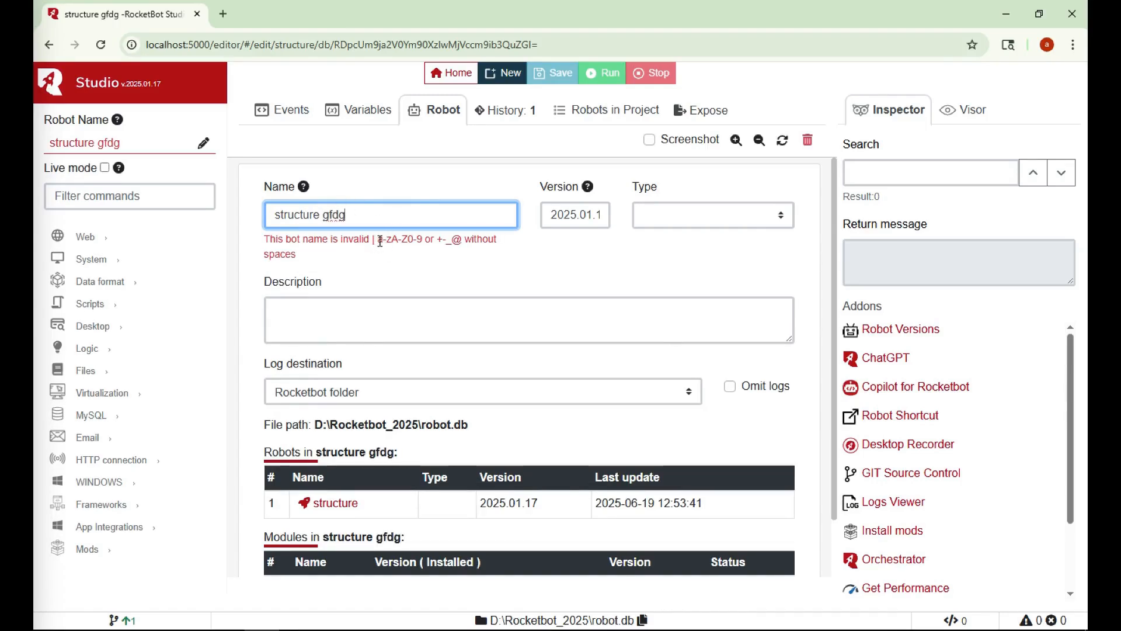
drag(341, 216, 322, 213)
key(BackSpace)
text(!!)
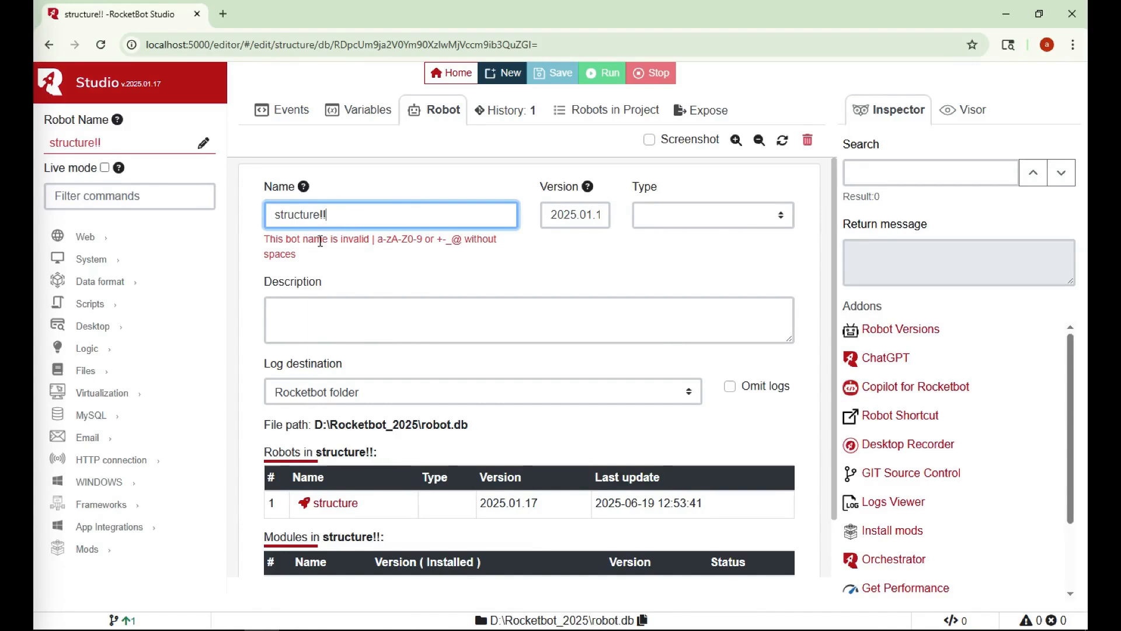
key(BackSpace)
key(BackSpace)
text(óñ)
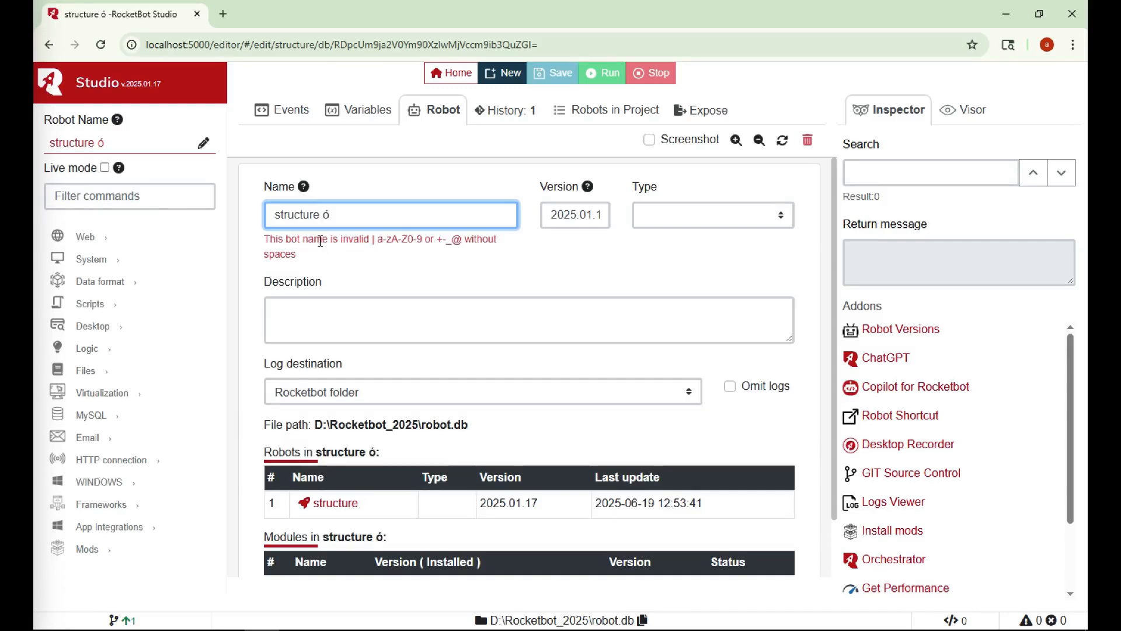
key(BackSpace)
key(BackSpace)
key(BackSpace)
key(BackSpace)
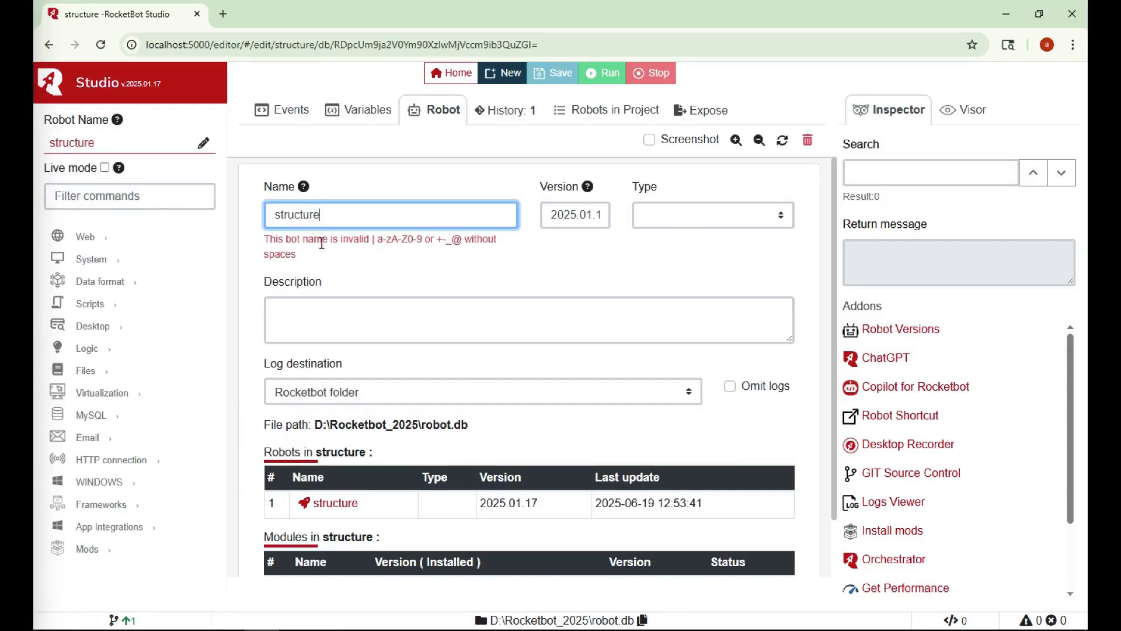
text(e)
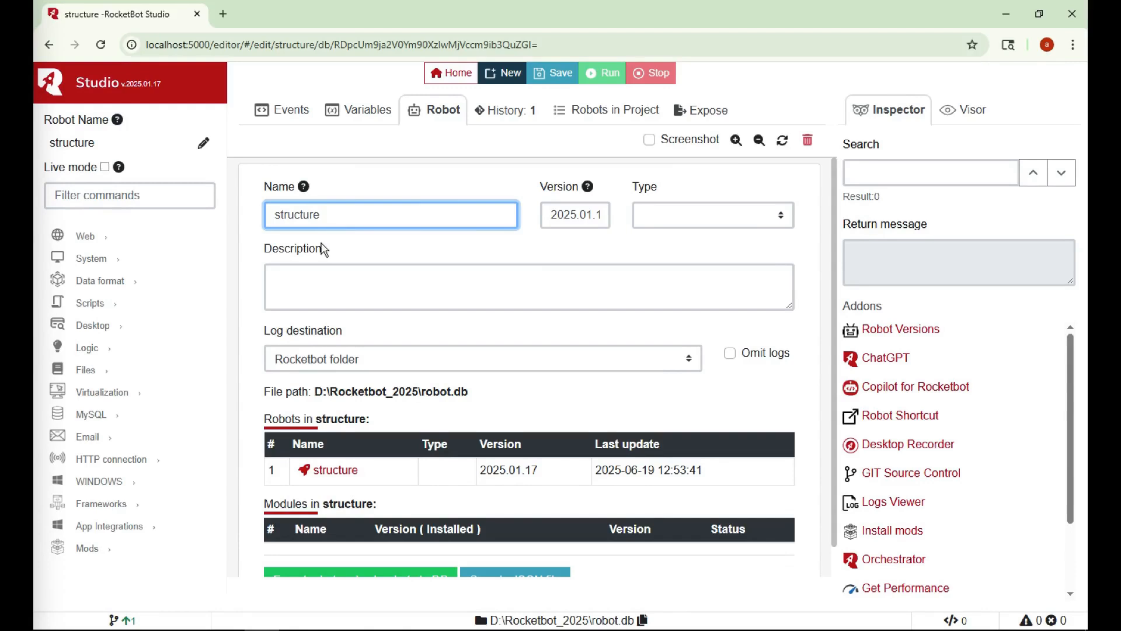
click(282, 121)
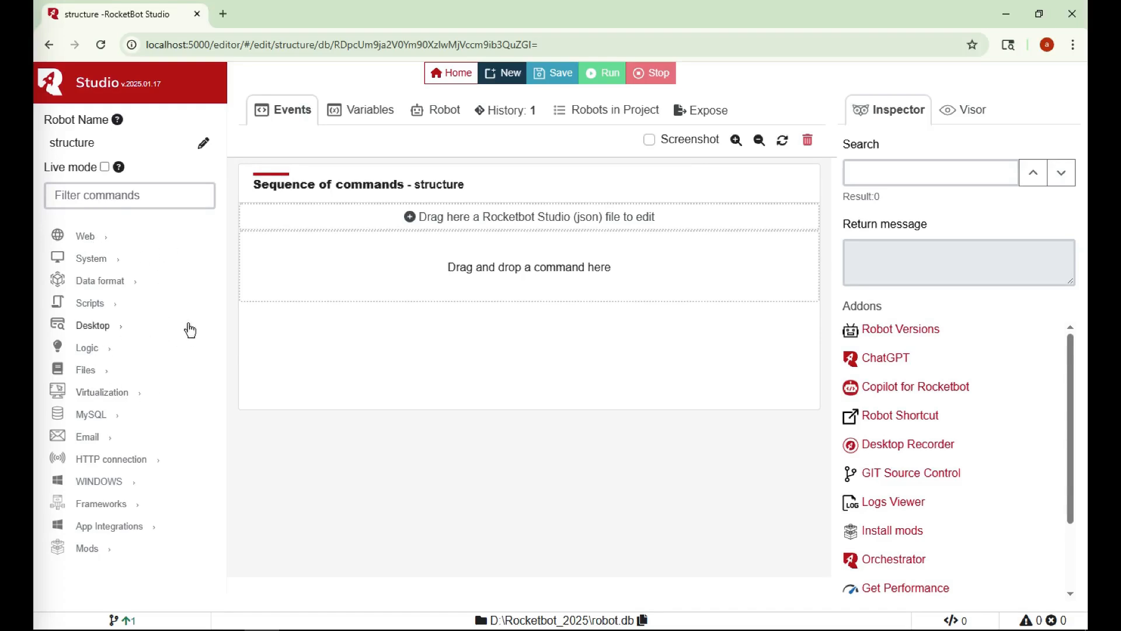
Browse the Web, System, Scripts, Logic and Excel command categories in the sidebar
click(85, 236)
click(94, 258)
click(102, 264)
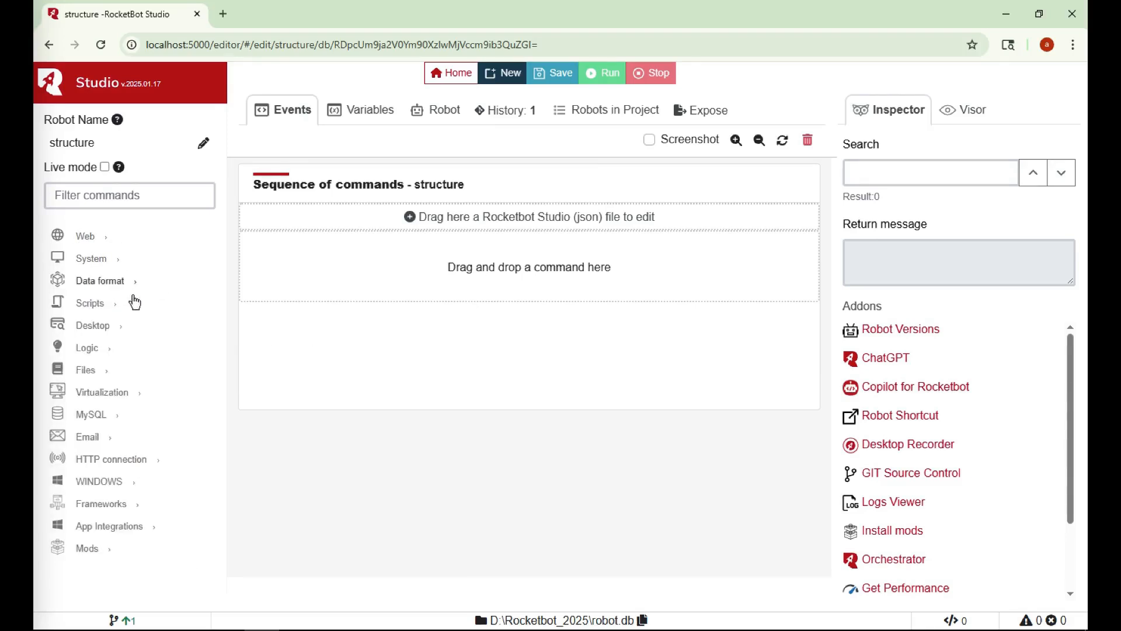
click(97, 303)
click(101, 303)
click(99, 349)
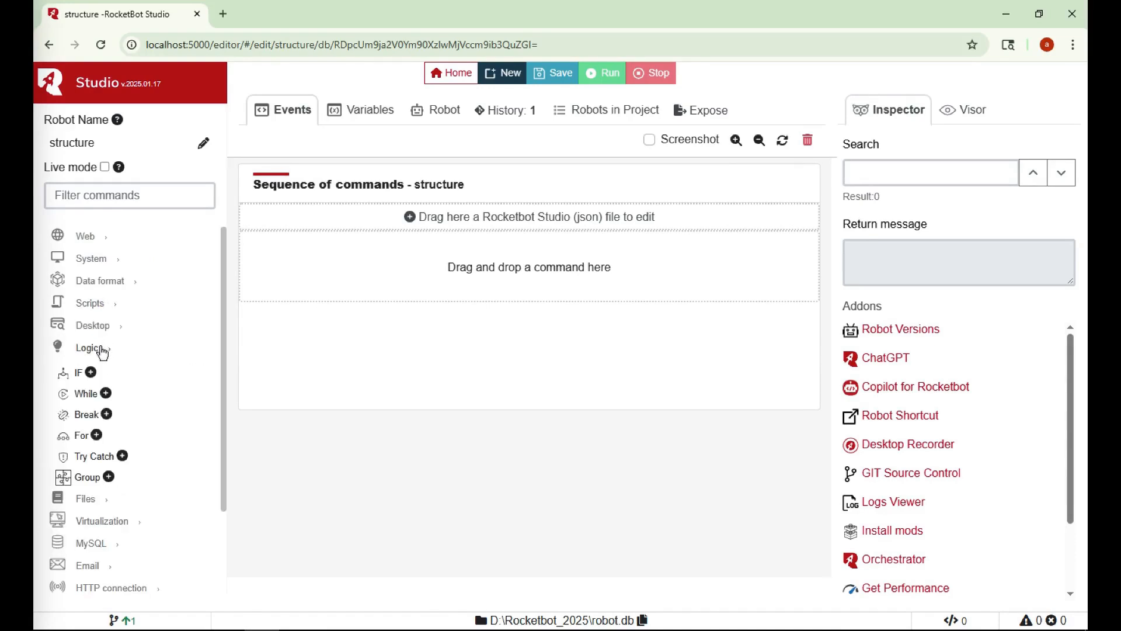
click(103, 350)
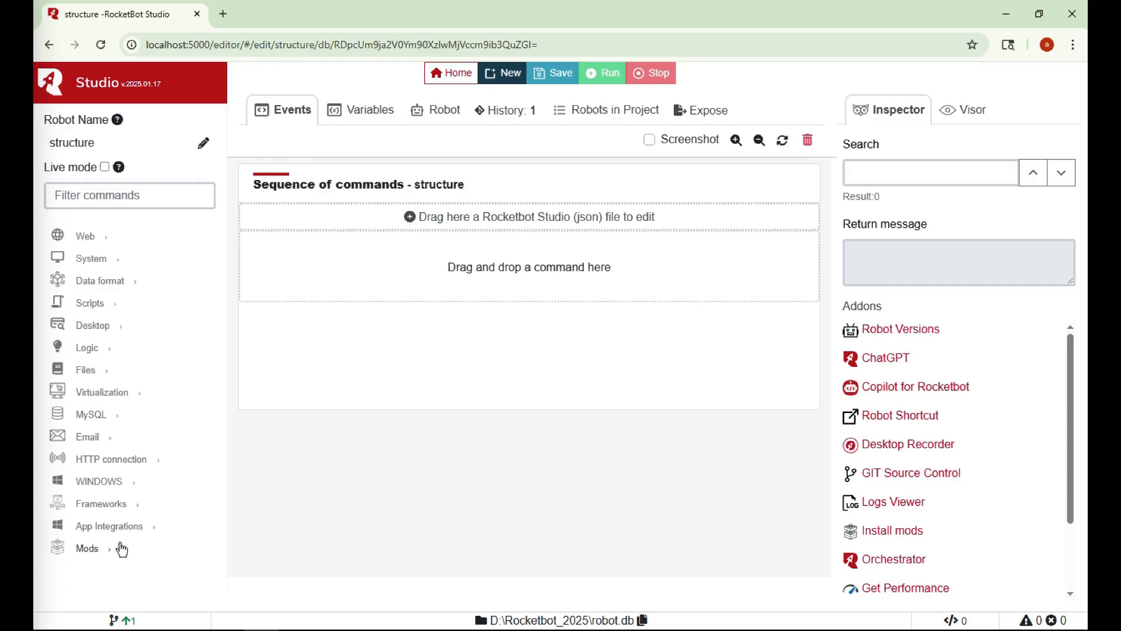
click(91, 552)
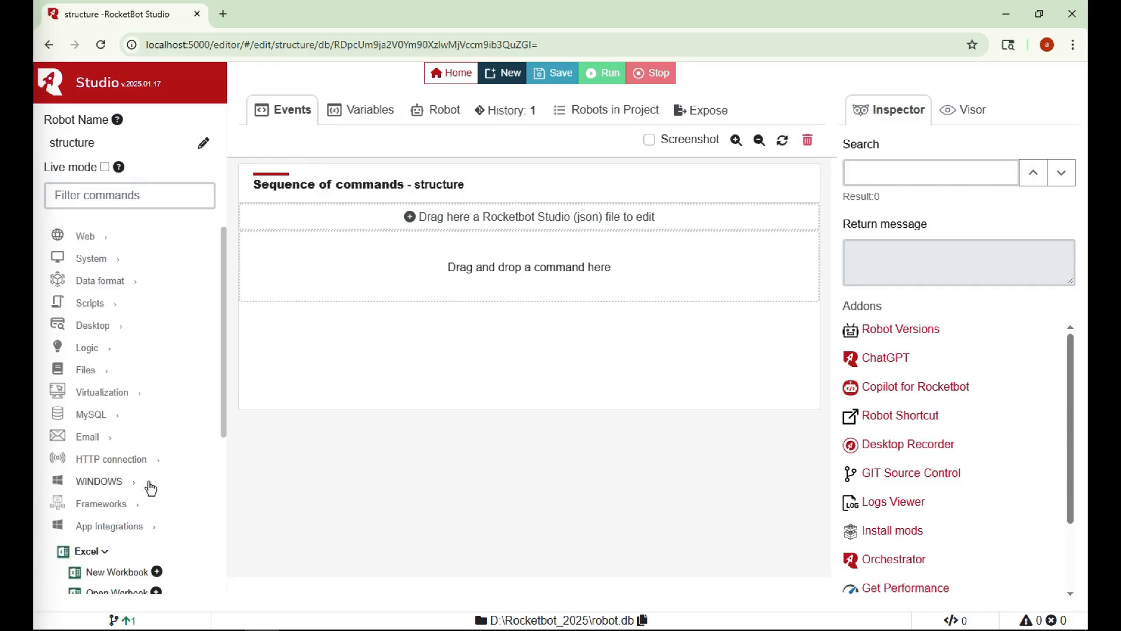
scroll(117, 409, down, 3)
click(130, 385)
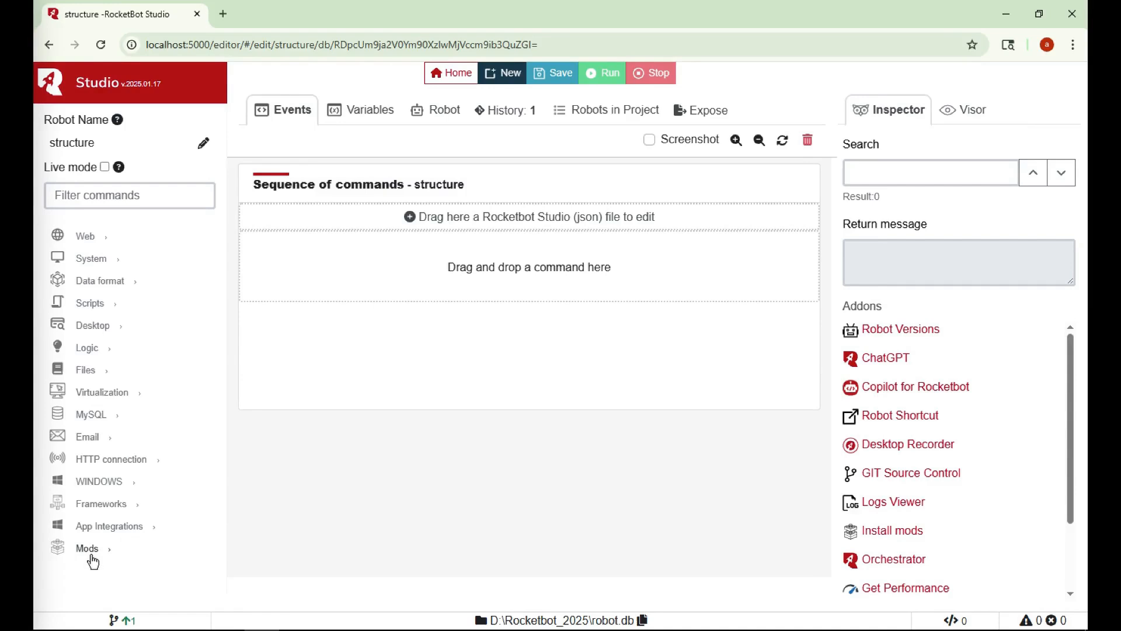
Expand Mods and scroll through the installed modules
click(91, 552)
scroll(163, 493, down, 5)
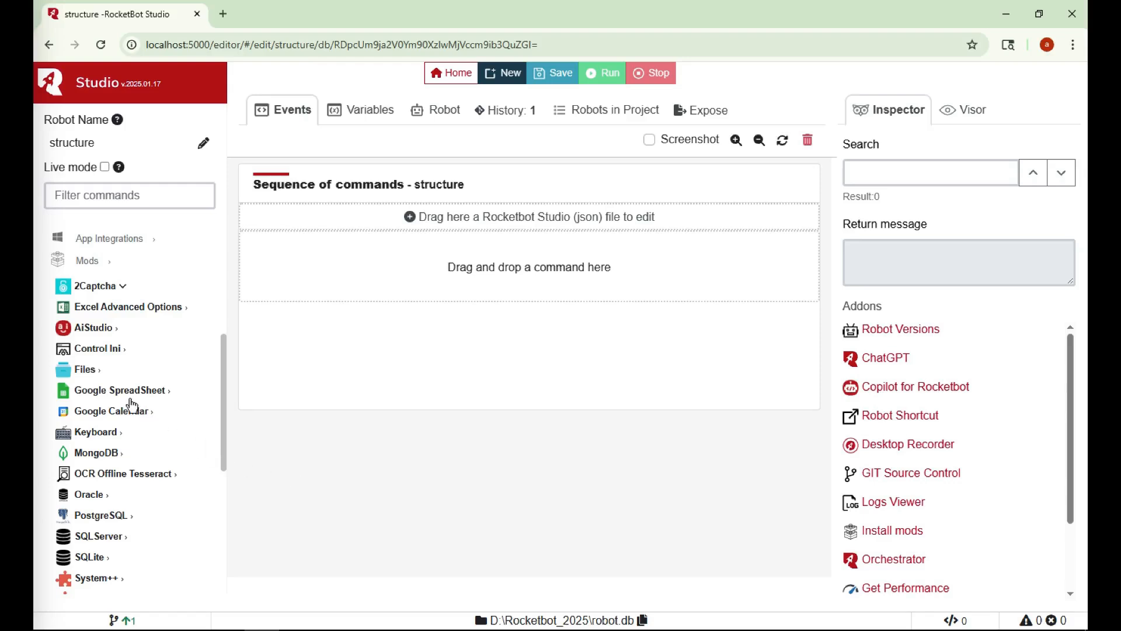
scroll(130, 408, down, 3)
scroll(130, 412, down, 2)
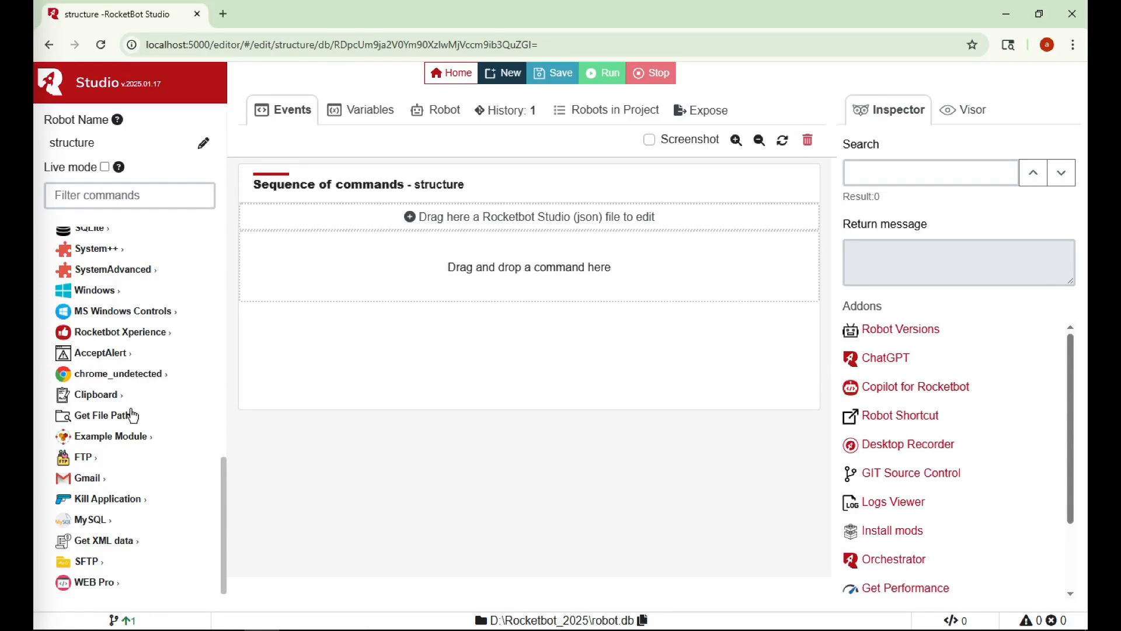
scroll(132, 413, up, 4)
scroll(134, 416, up, 3)
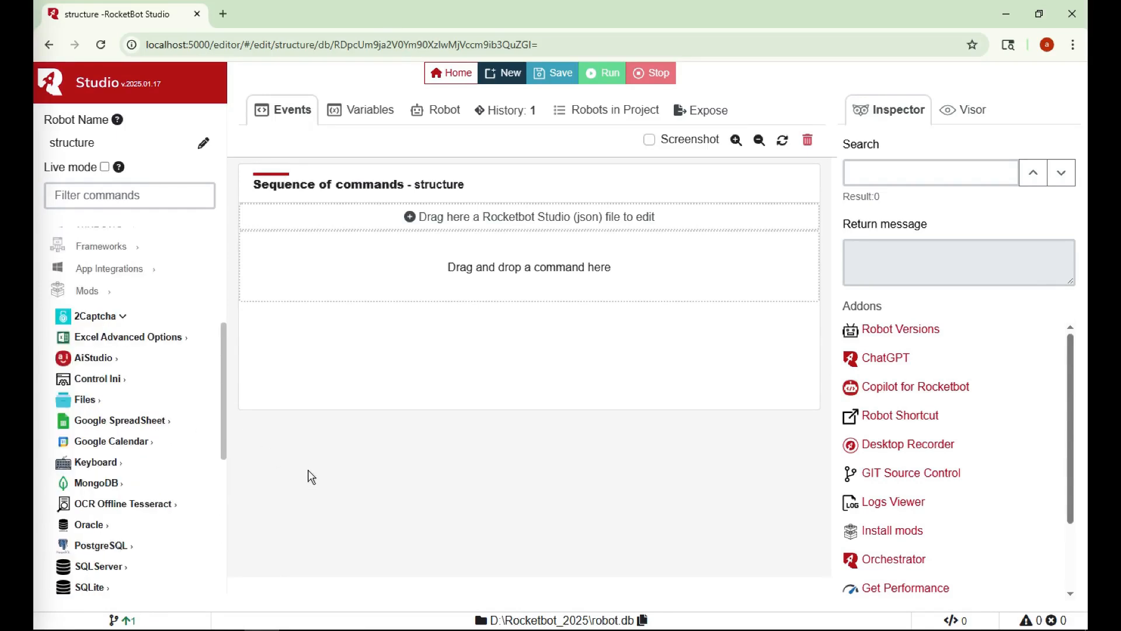
Update the SQLServer module to 5.9.10 in the add-on store and browse the module list
click(895, 533)
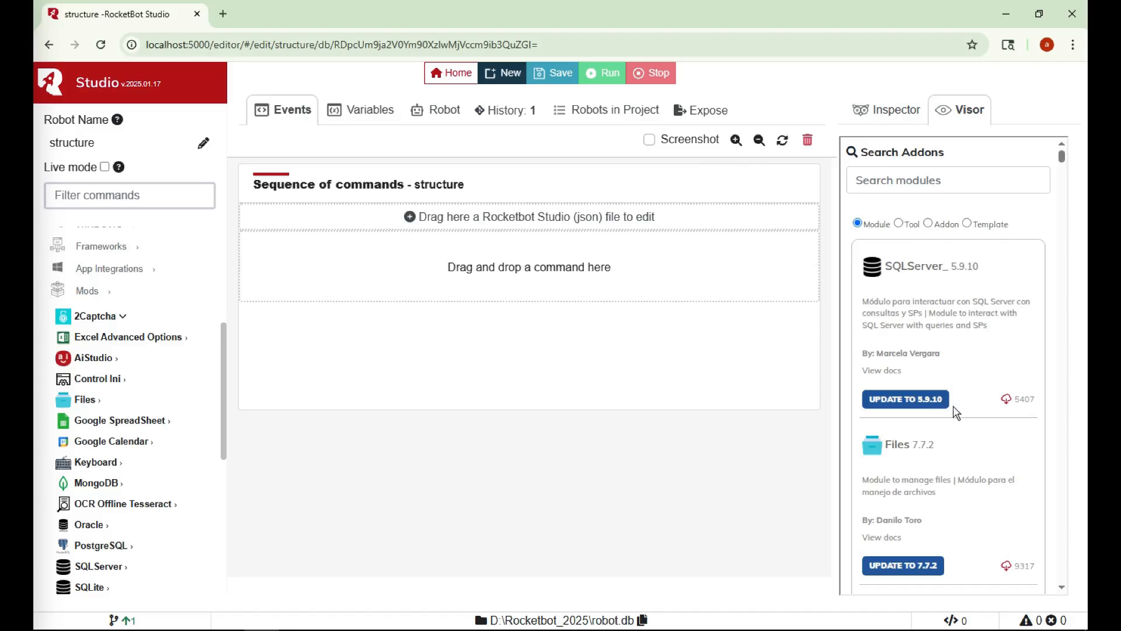
click(916, 403)
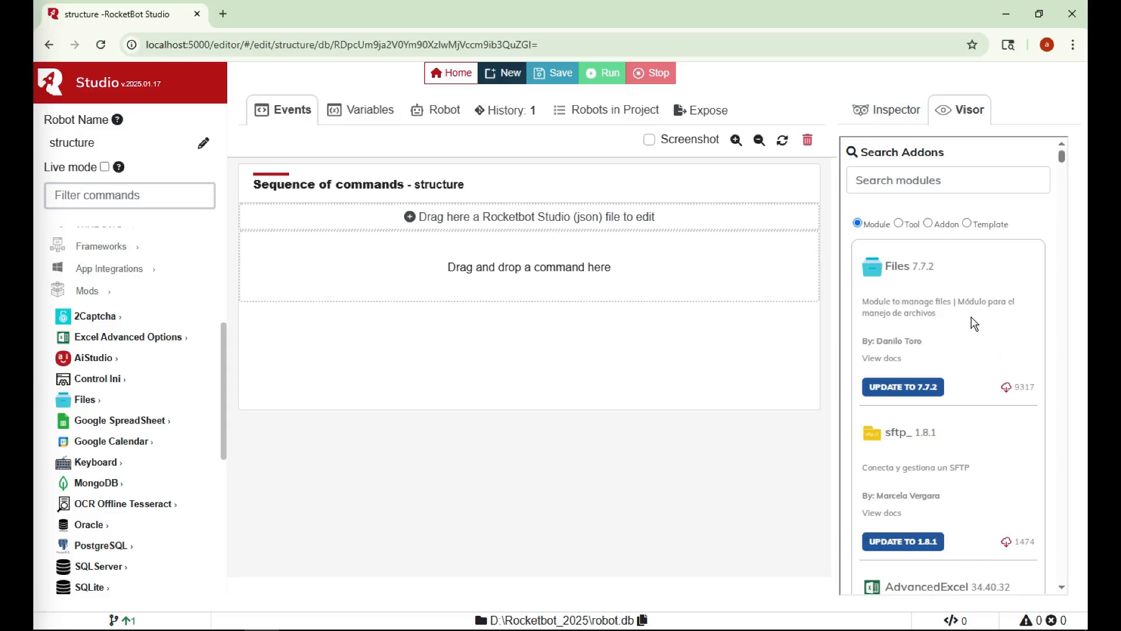
scroll(972, 335, down, 6)
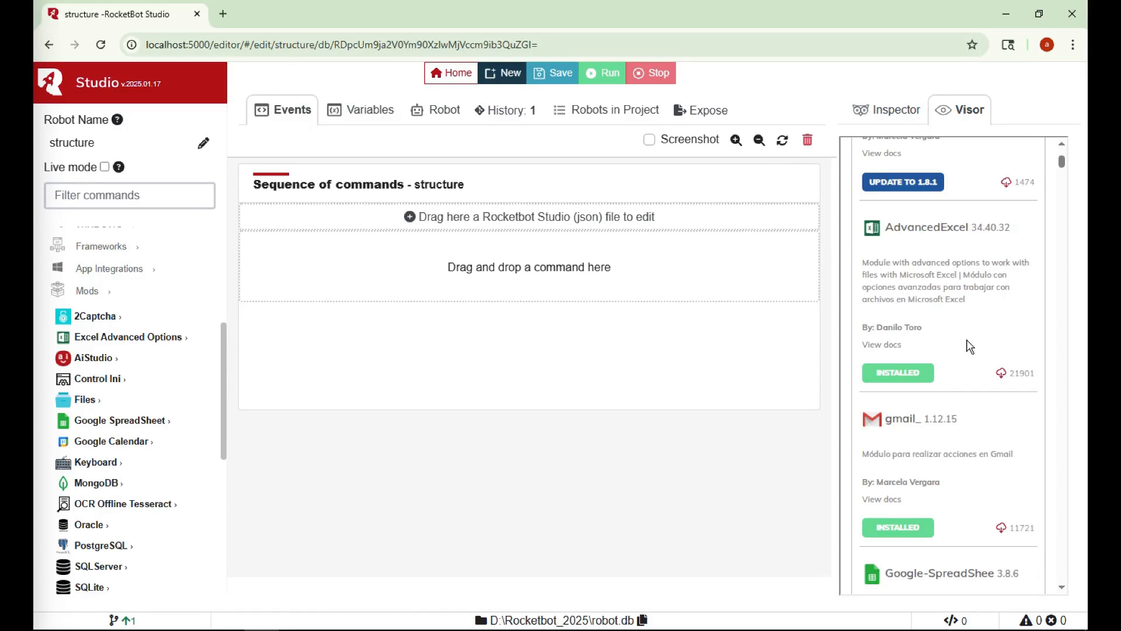
scroll(907, 370, down, 6)
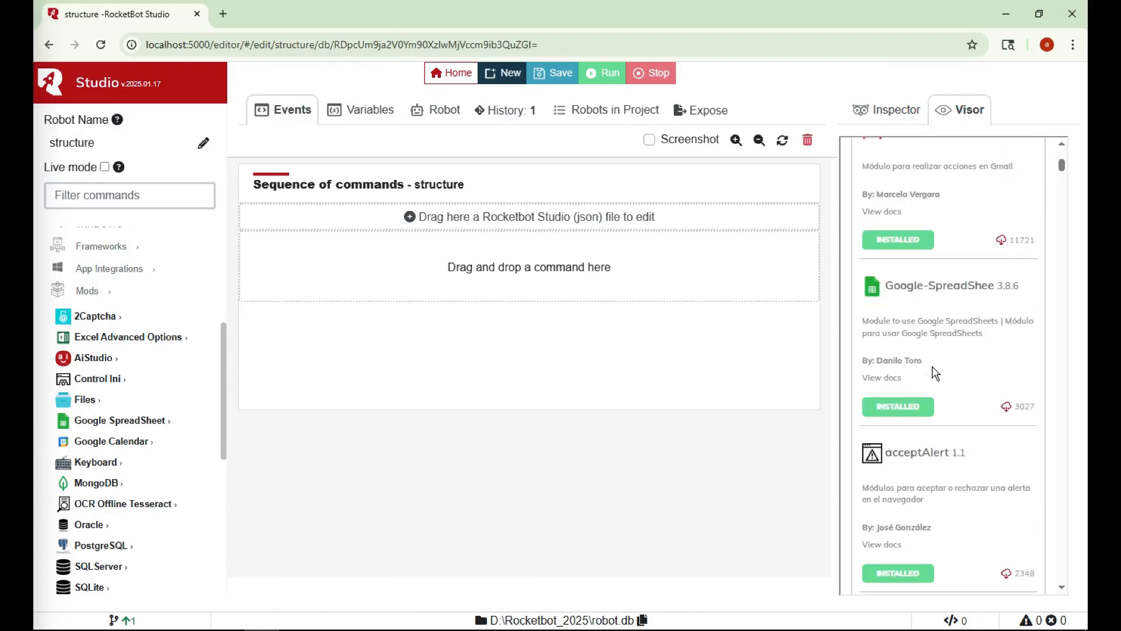
scroll(941, 366, down, 8)
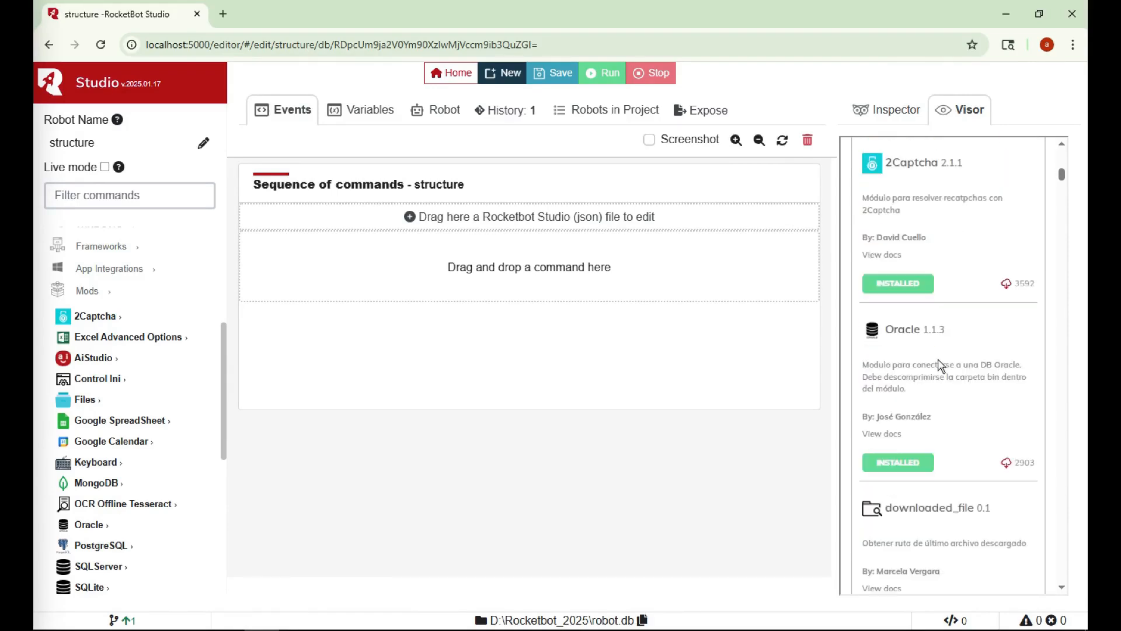
scroll(941, 366, down, 8)
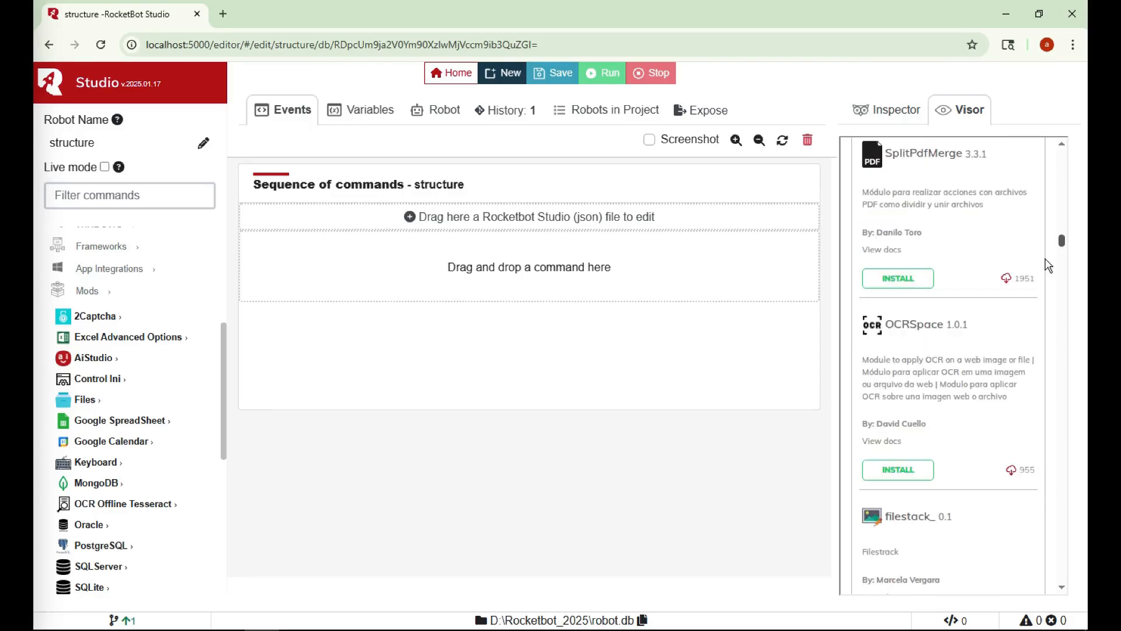
scroll(918, 427, down, 5)
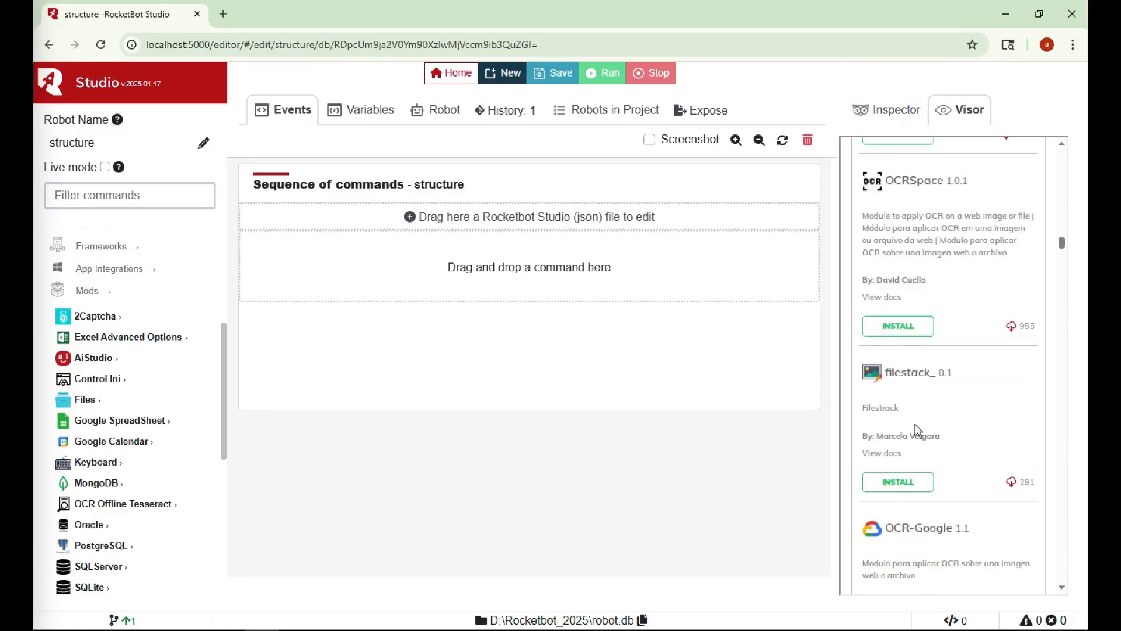
scroll(916, 430, down, 8)
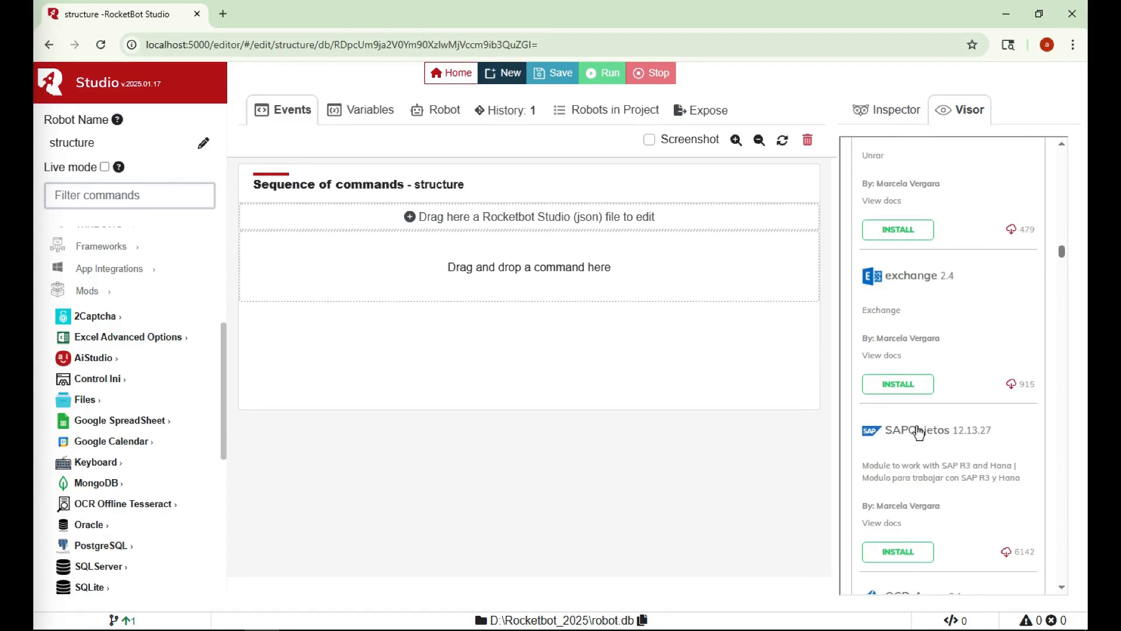
scroll(925, 367, up, 8)
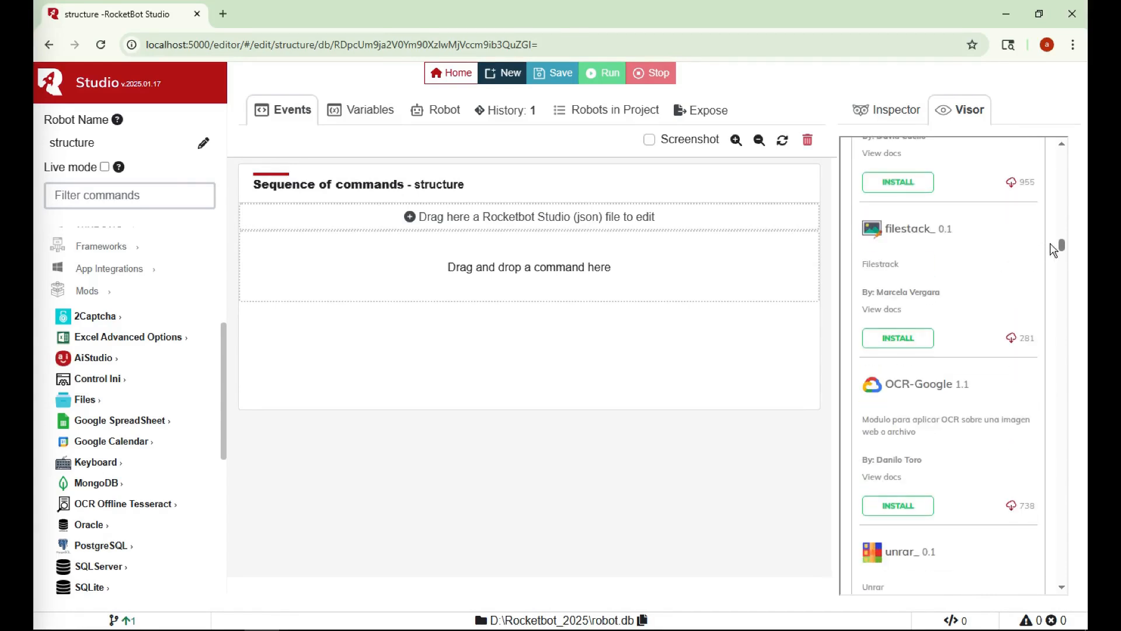
Search the store for 'drive' and install the gdrive add-on
drag(1063, 248, 1061, 153)
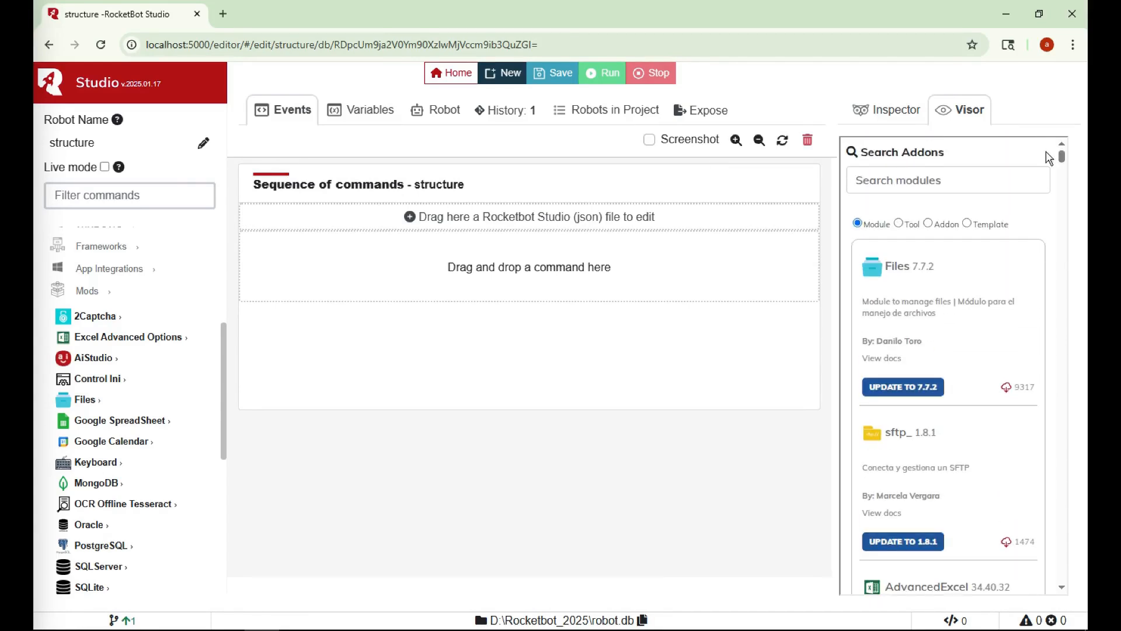
click(933, 175)
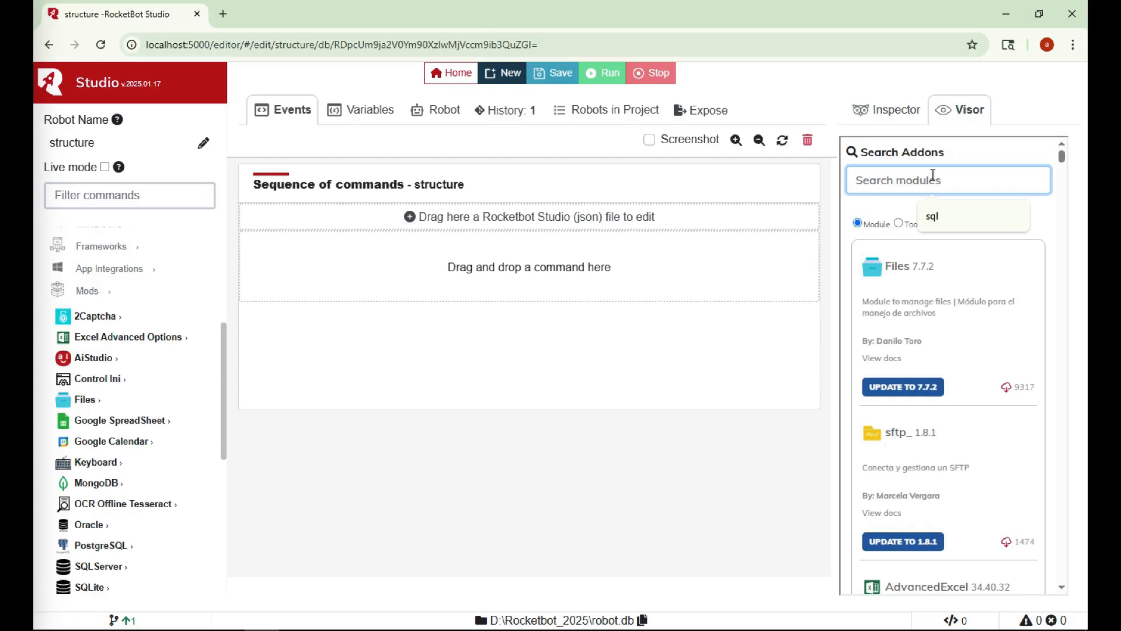
text(drive)
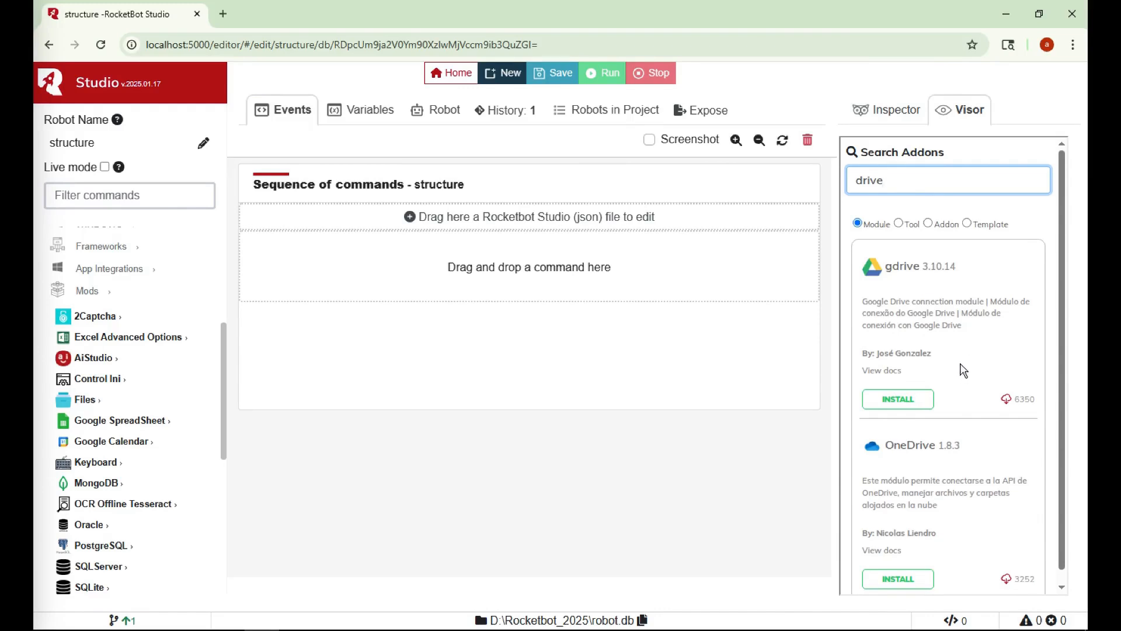
click(898, 400)
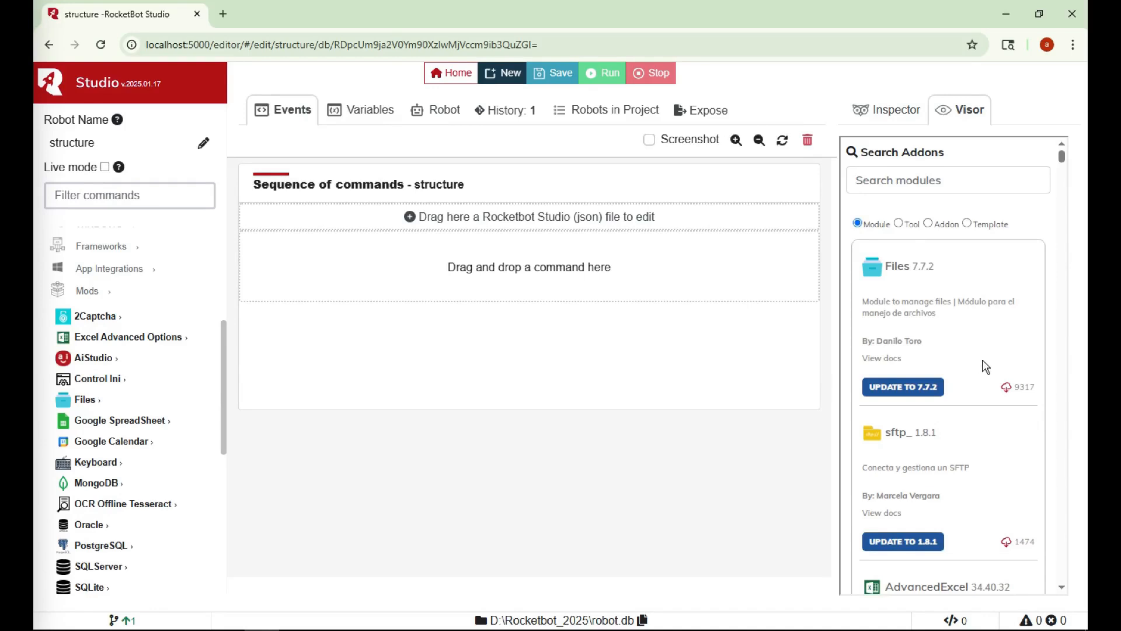
scroll(139, 390, down, 5)
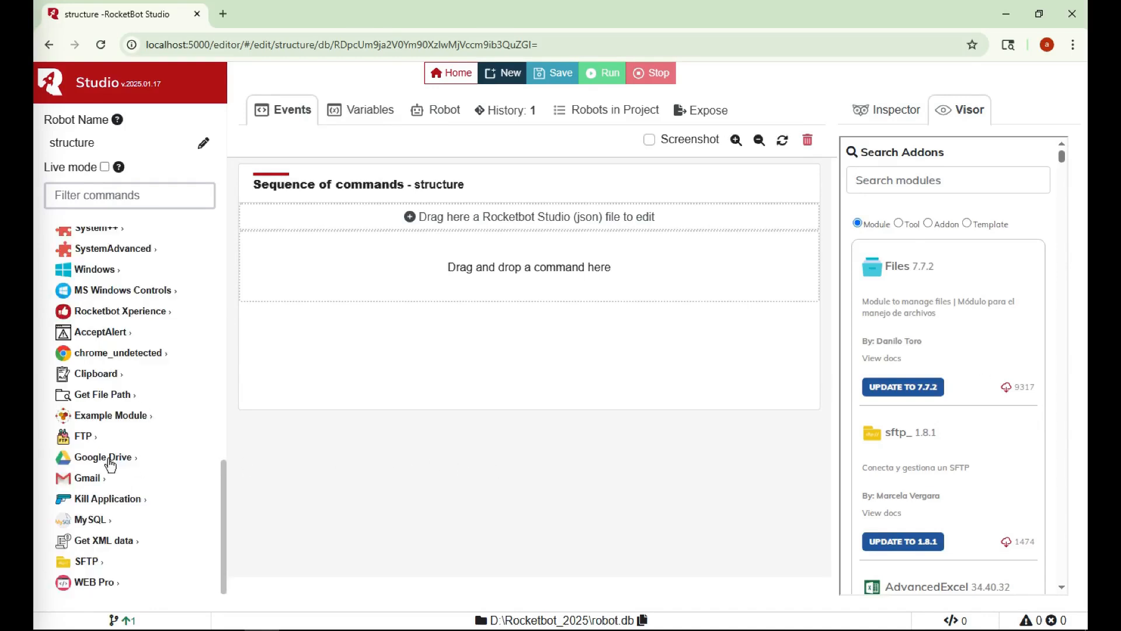
click(173, 452)
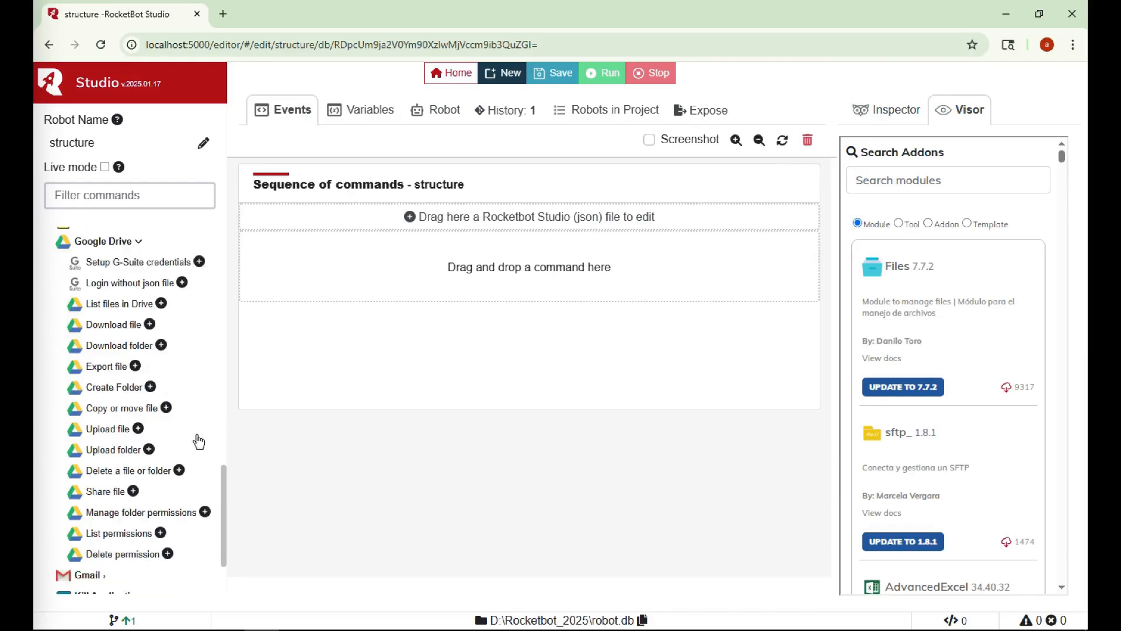
click(121, 243)
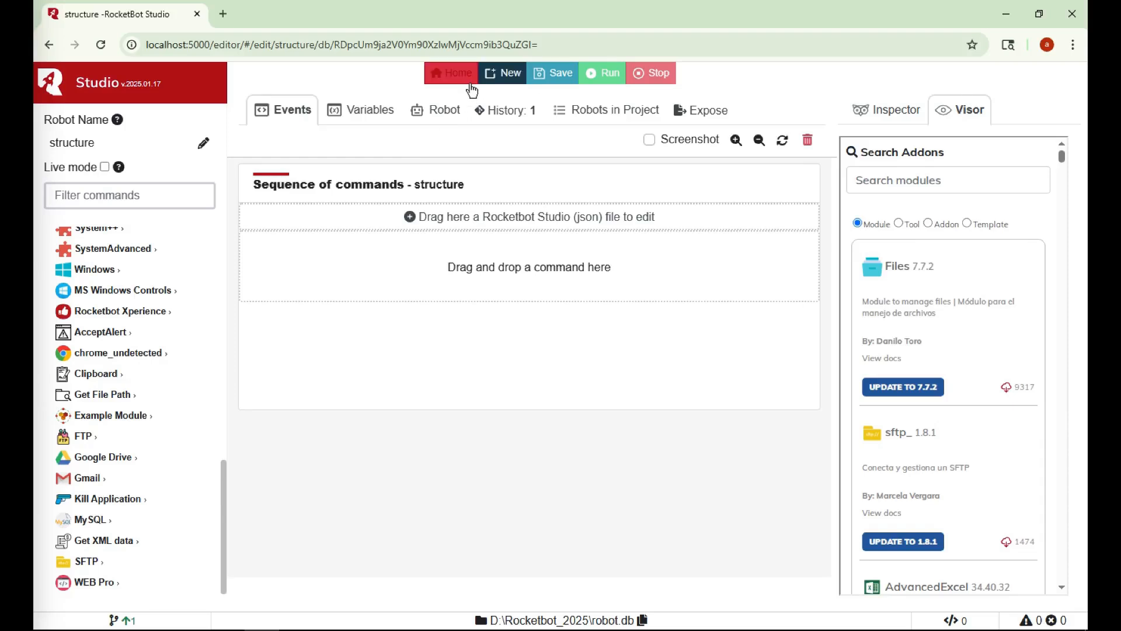
Dismiss the New Robot form and save structure as a new version (history 2)
click(506, 76)
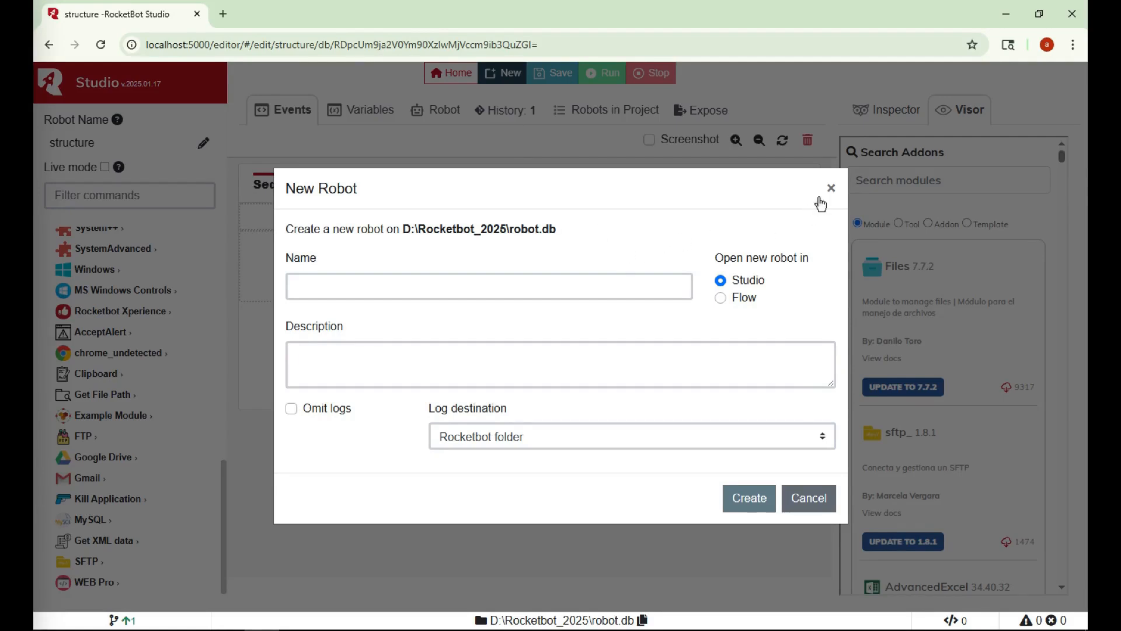
click(831, 189)
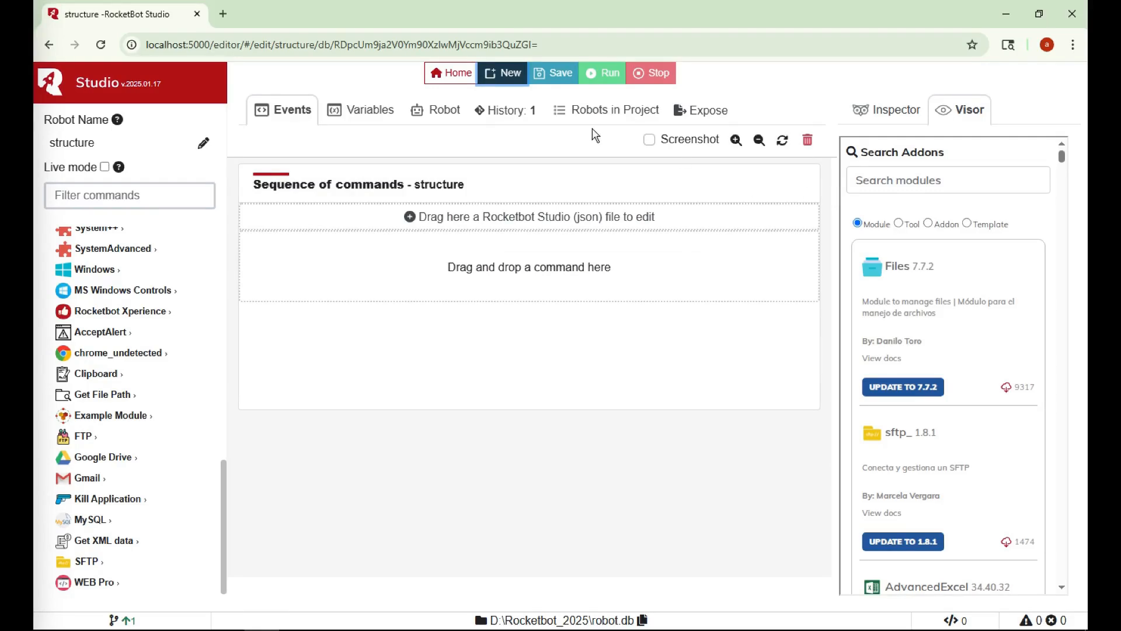
click(554, 78)
Add a variable test_information with data 123 in the Variables tab
click(370, 116)
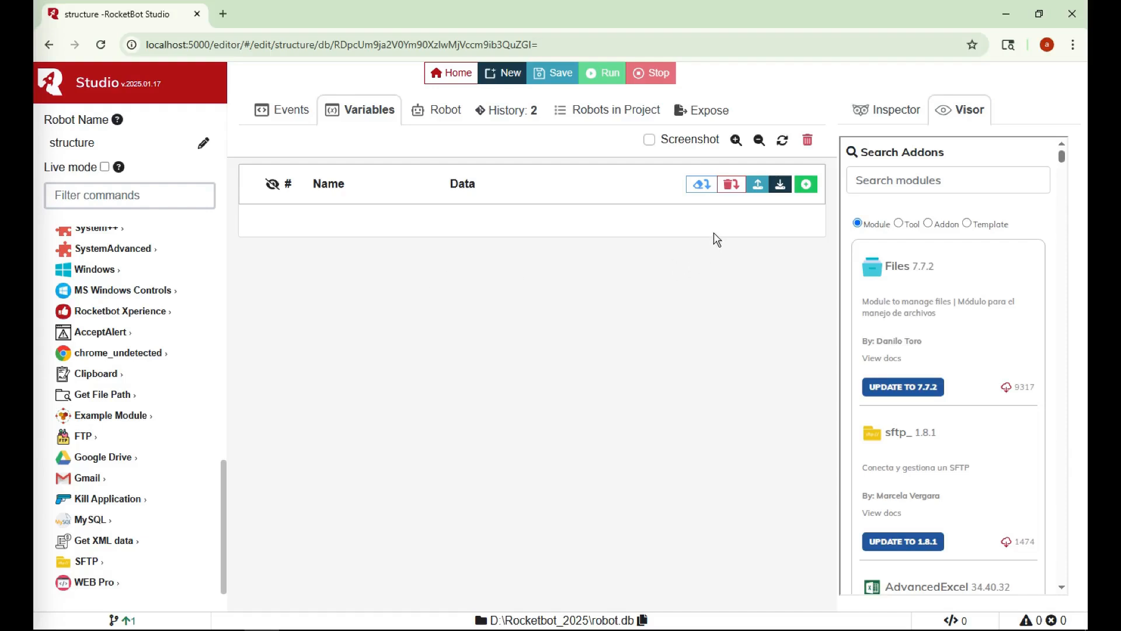
click(806, 185)
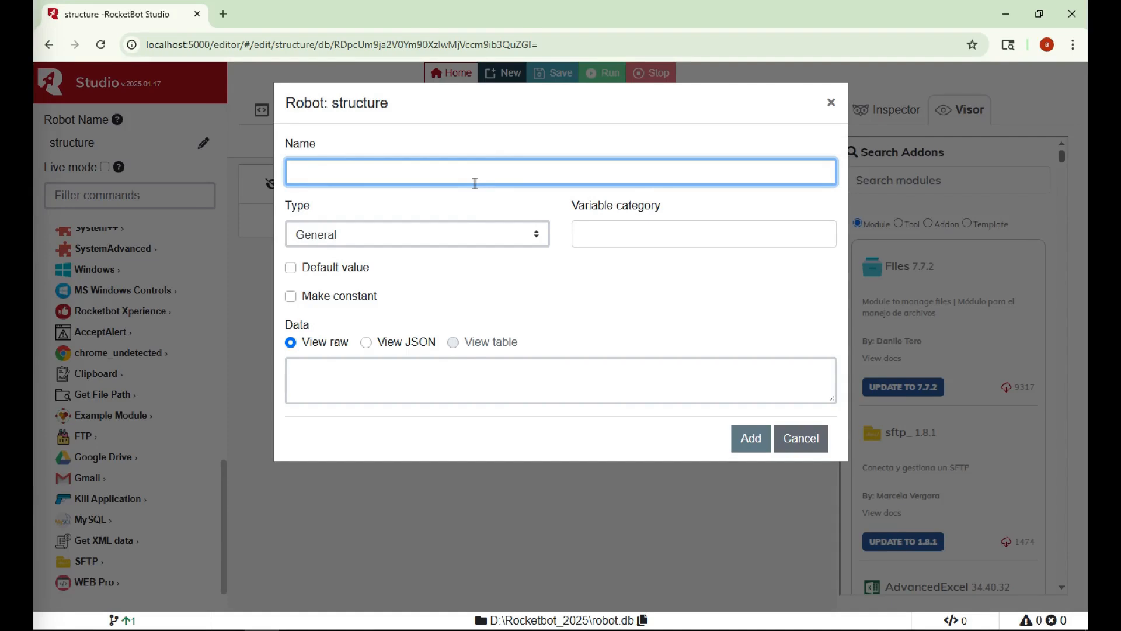
text(test)
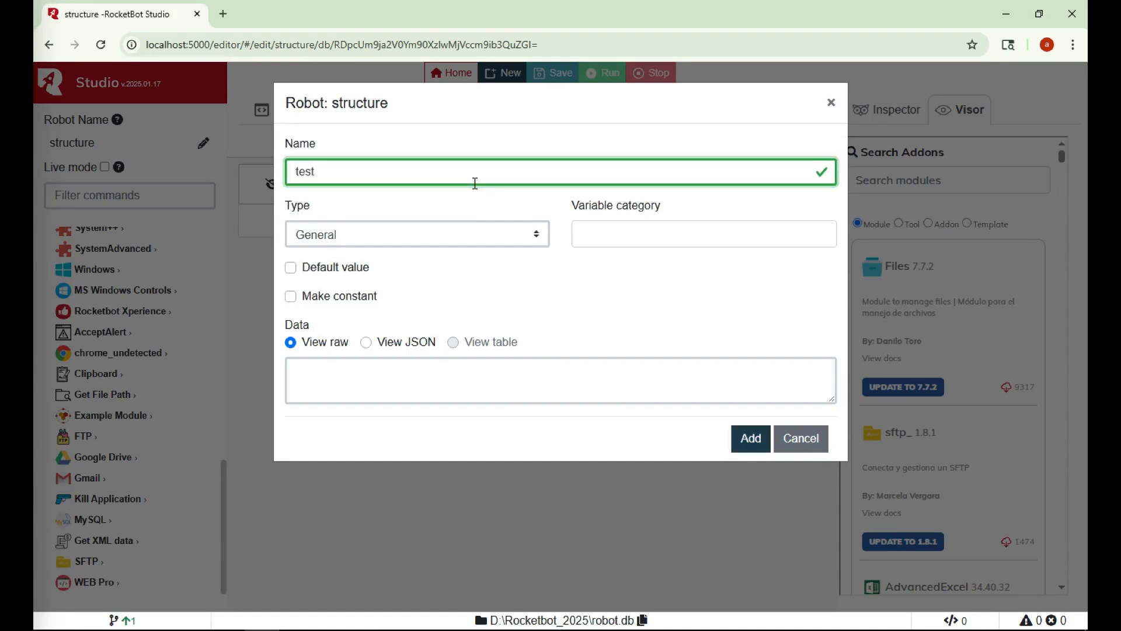
text( adad)
key(BackSpace)
key(BackSpace)
key(BackSpace)
key(BackSpace)
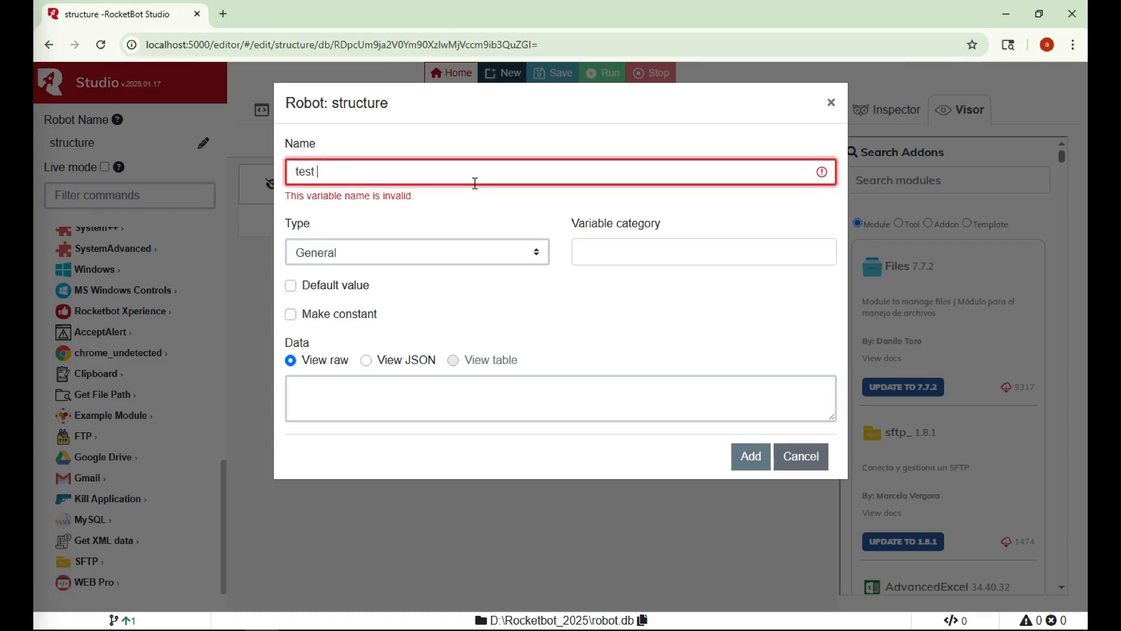
key(BackSpace)
text(_information)
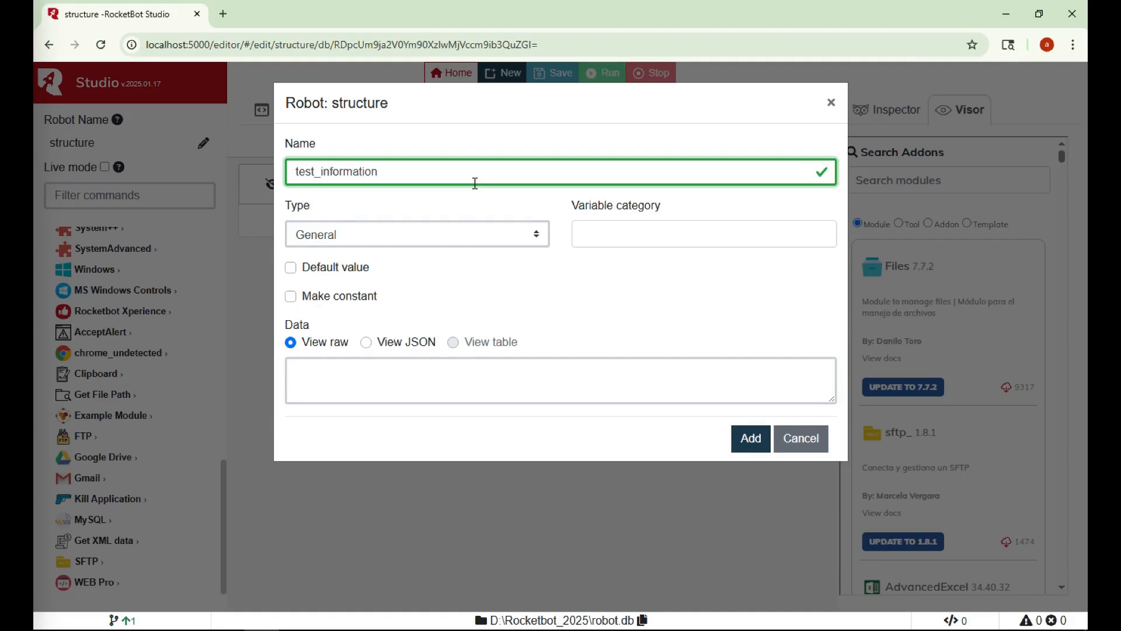
click(428, 380)
text(123)
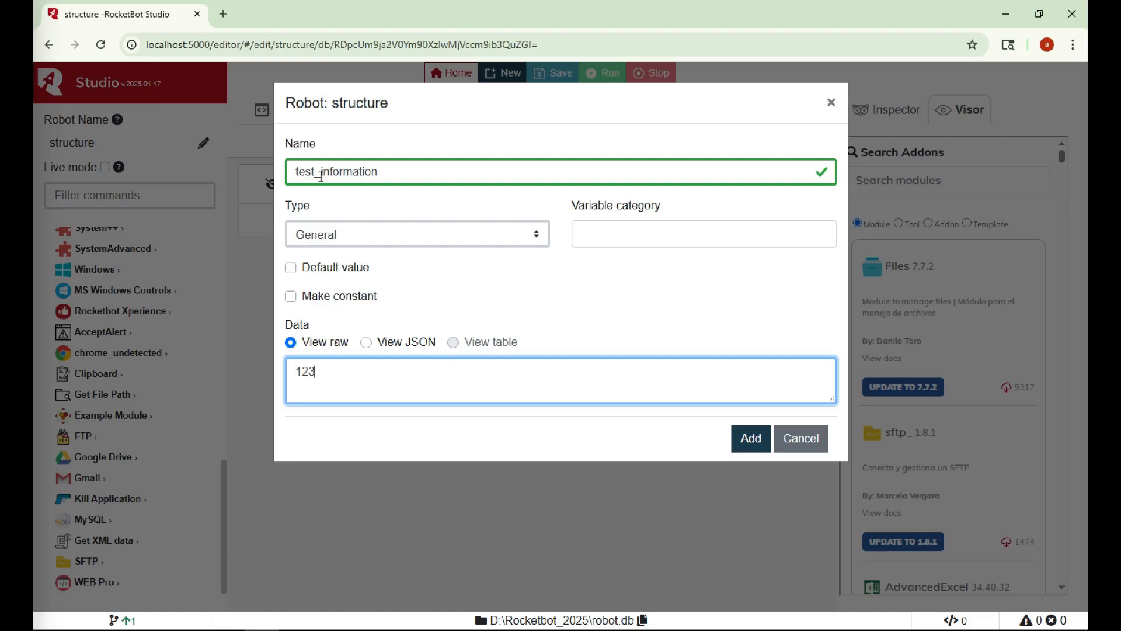
click(749, 440)
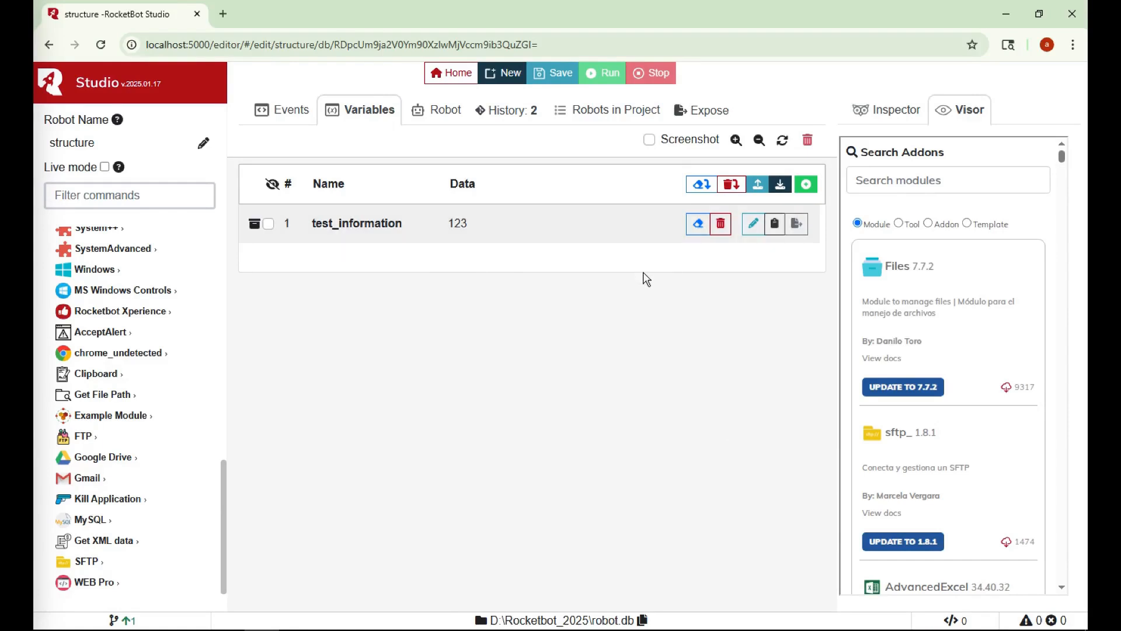
Change test_information's type to Password and save it
double_click(538, 226)
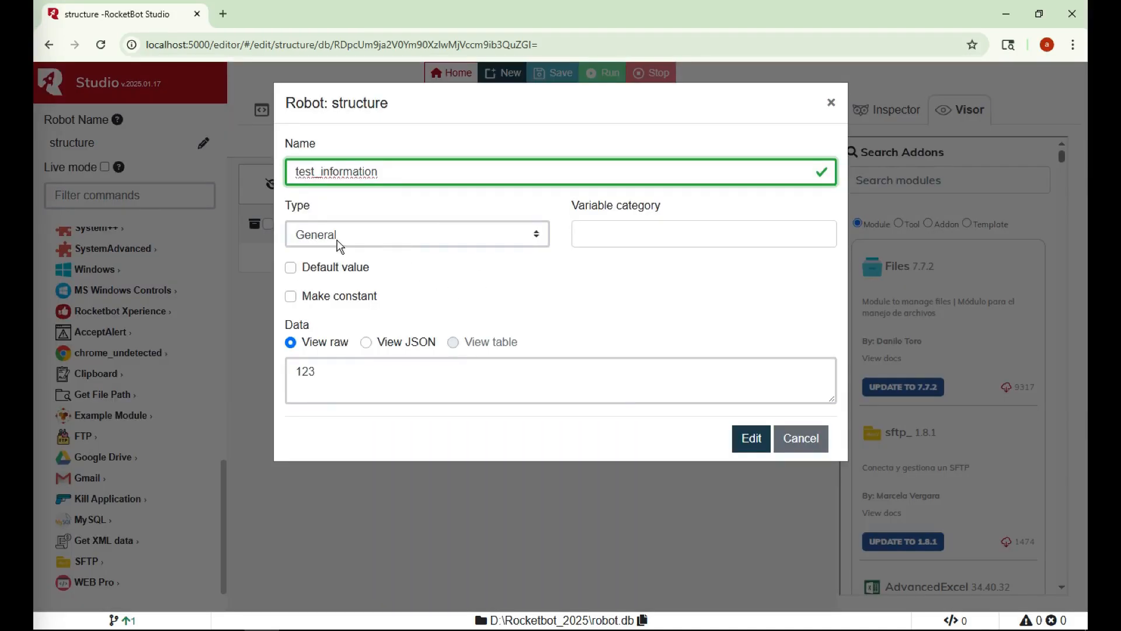
click(409, 236)
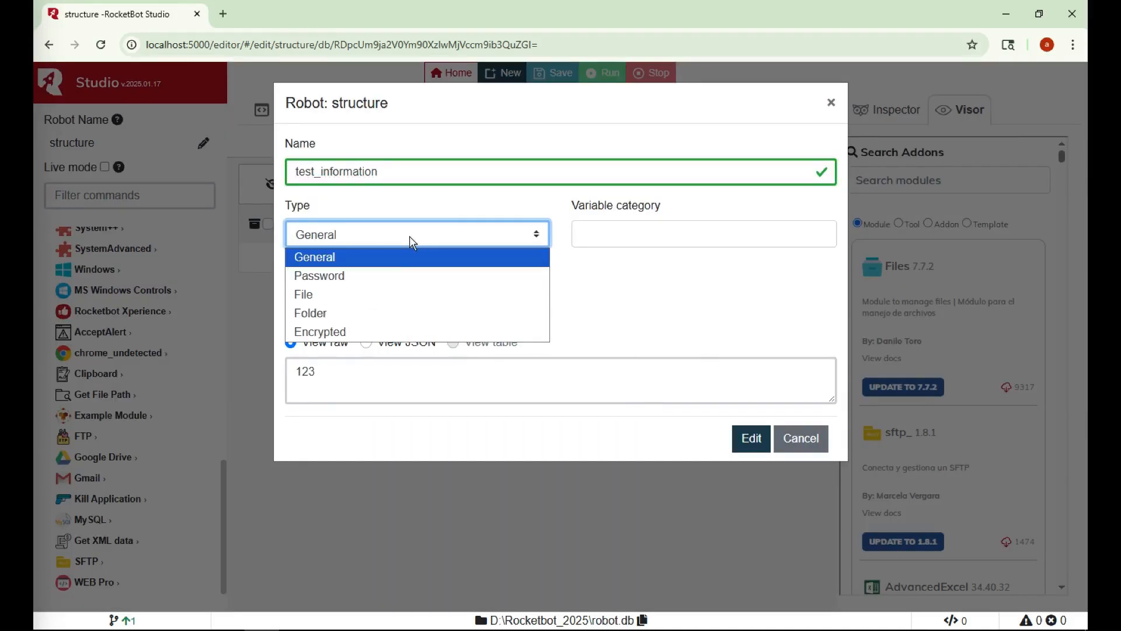
click(406, 263)
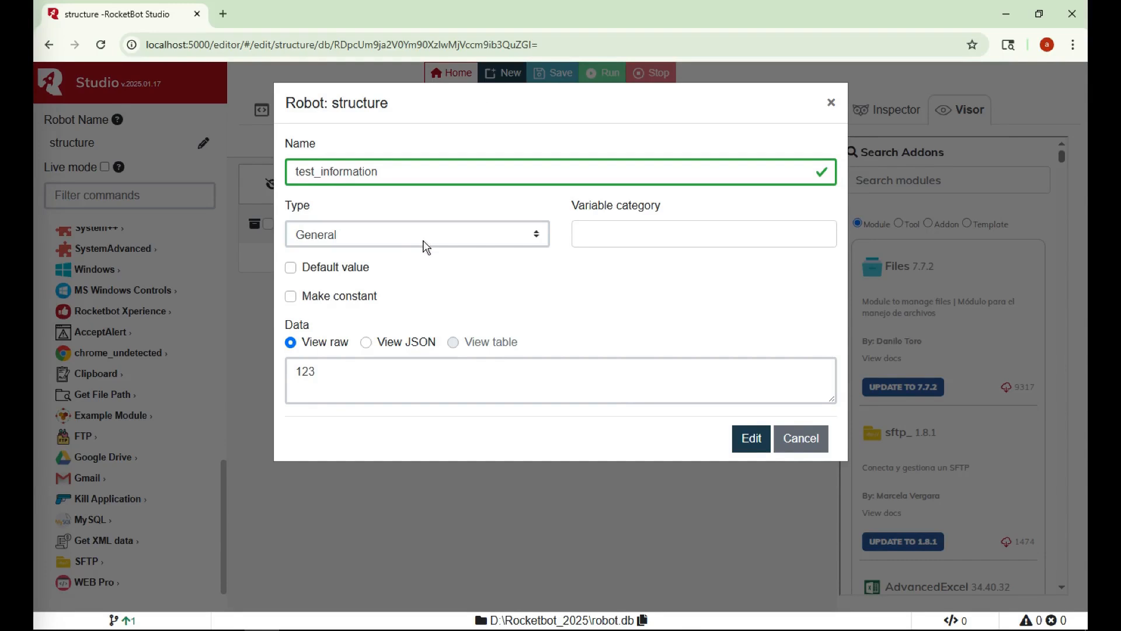
click(425, 242)
click(417, 274)
click(744, 401)
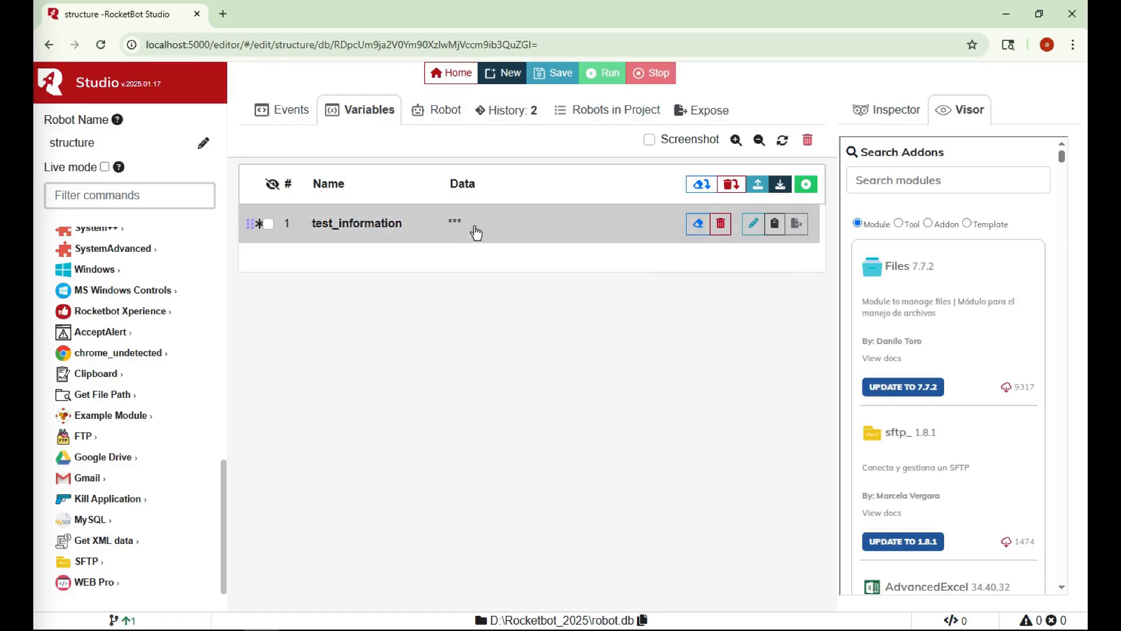
Try the Encrypted type on test_information, then save it back as General
double_click(476, 232)
click(471, 230)
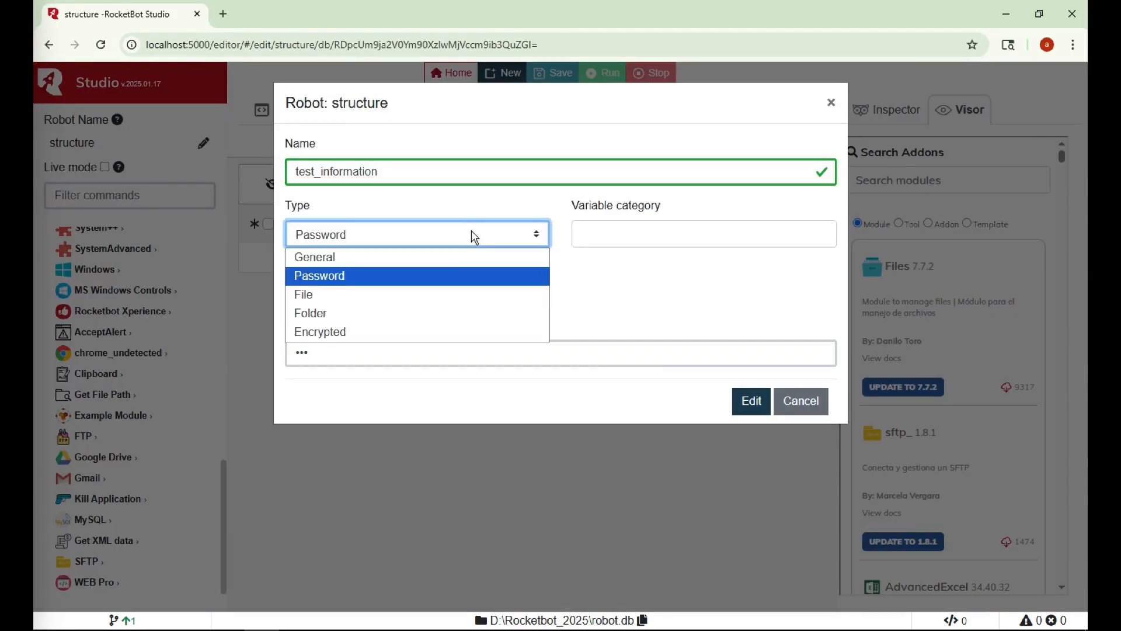
click(356, 331)
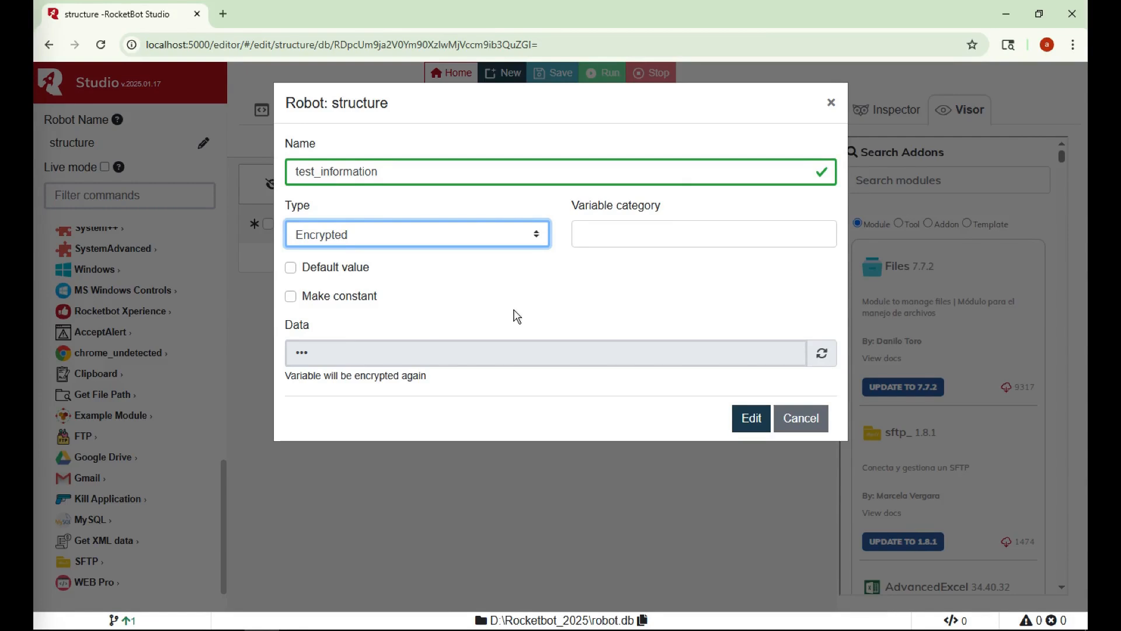
click(402, 241)
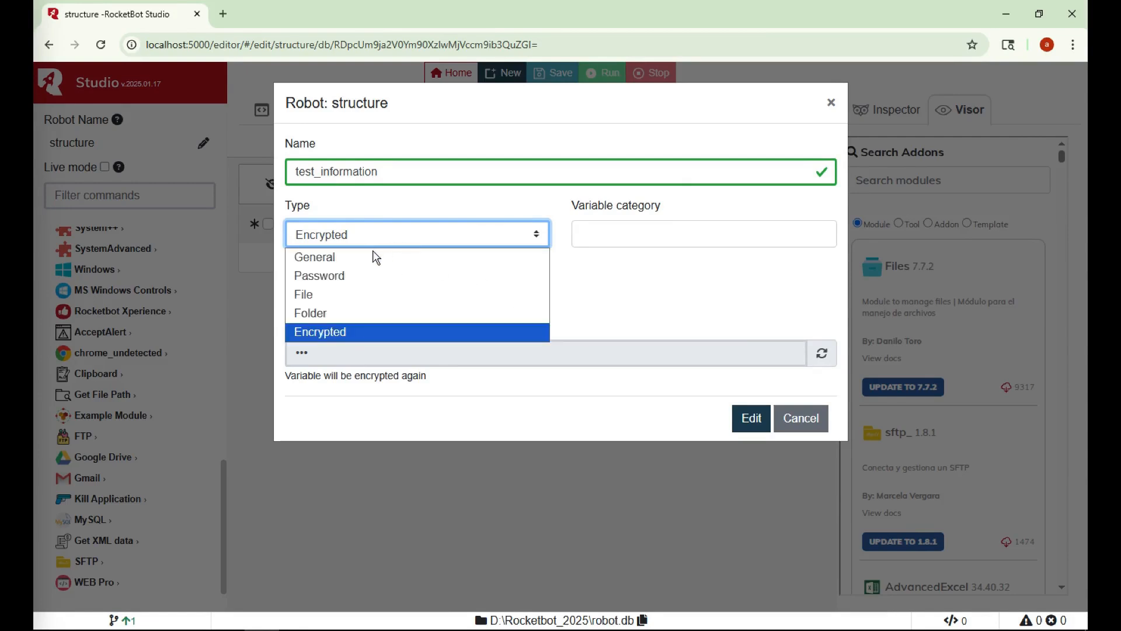
key(Return)
click(747, 453)
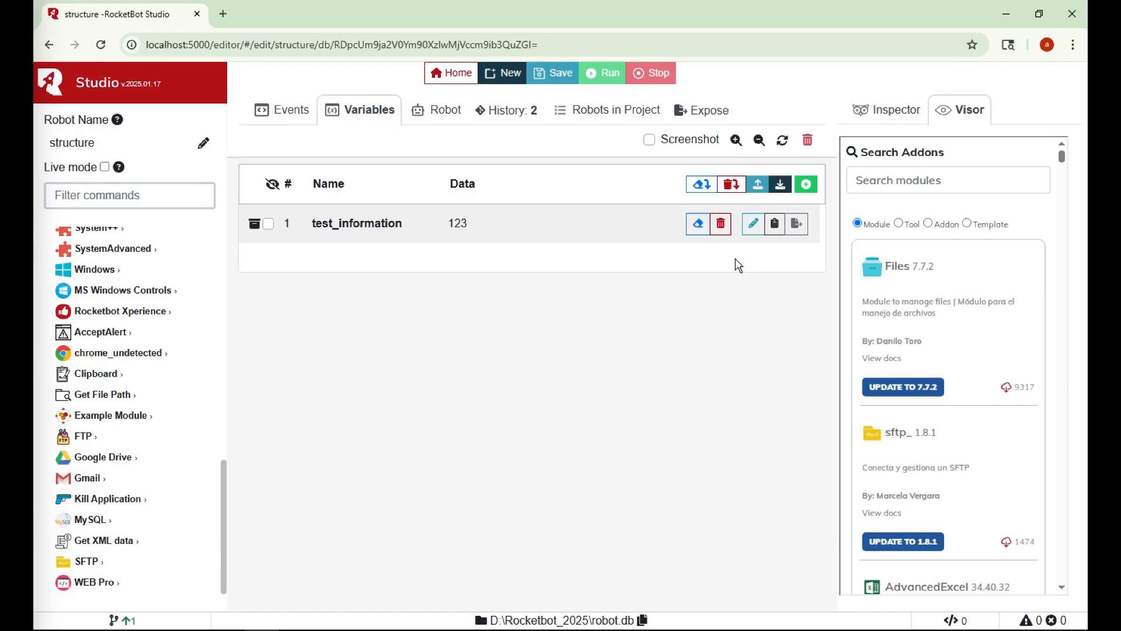
click(806, 185)
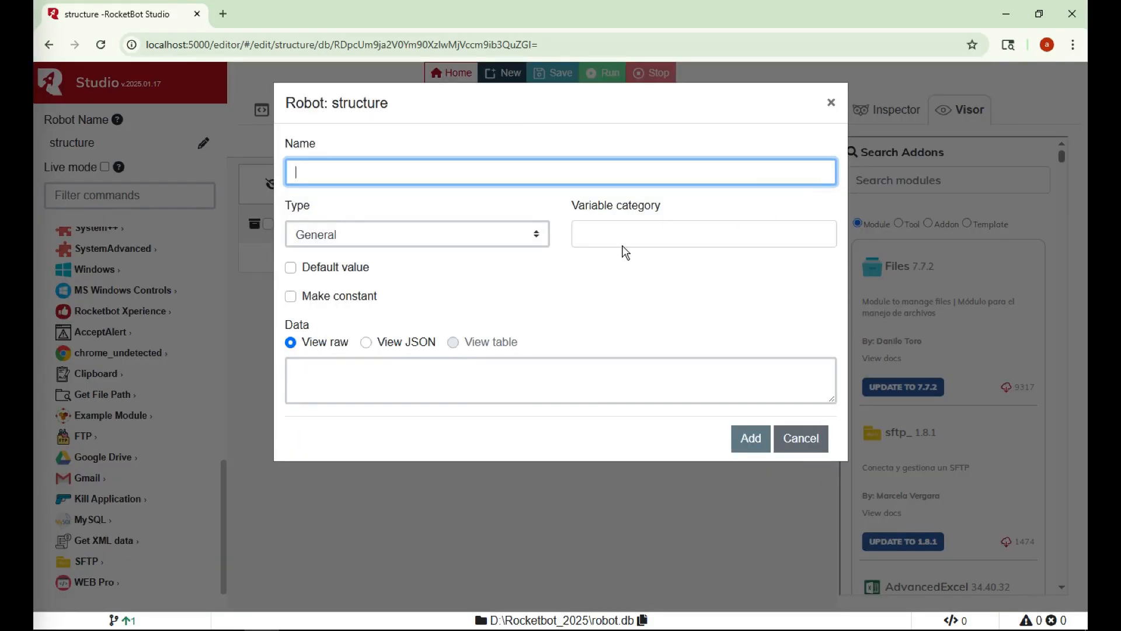
Add the variables name and surname
click(623, 237)
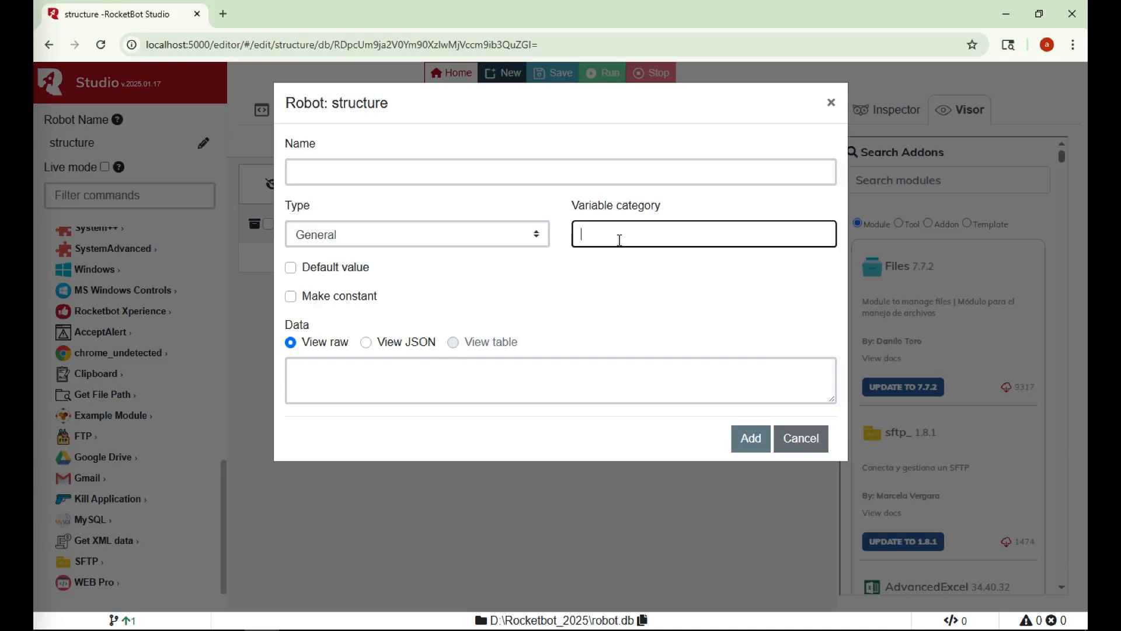
click(516, 172)
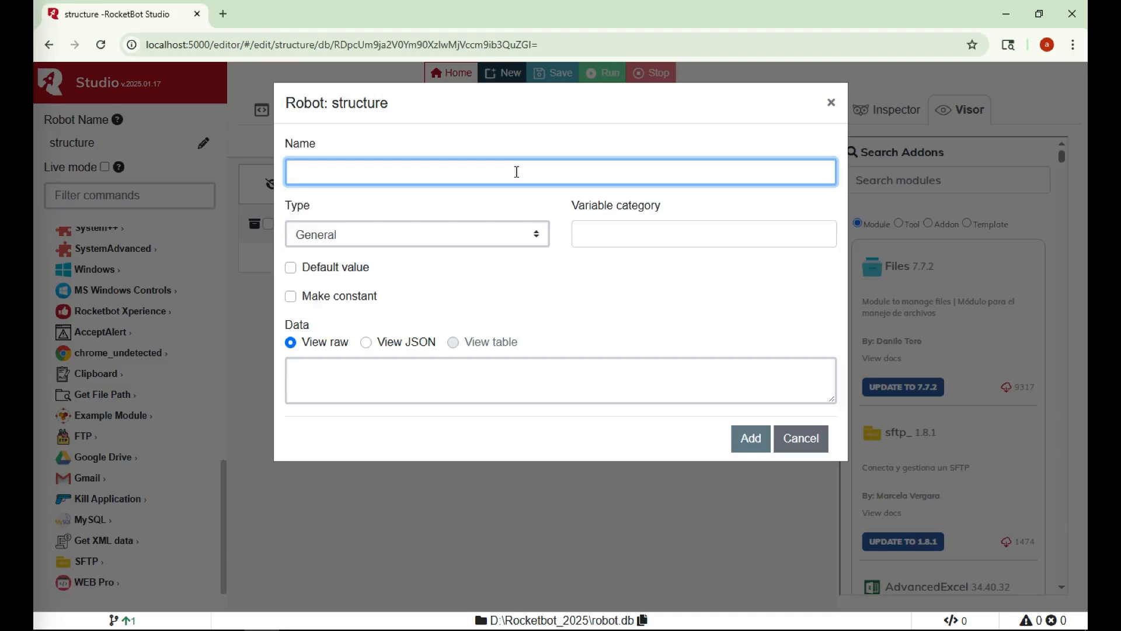
text(name)
click(753, 441)
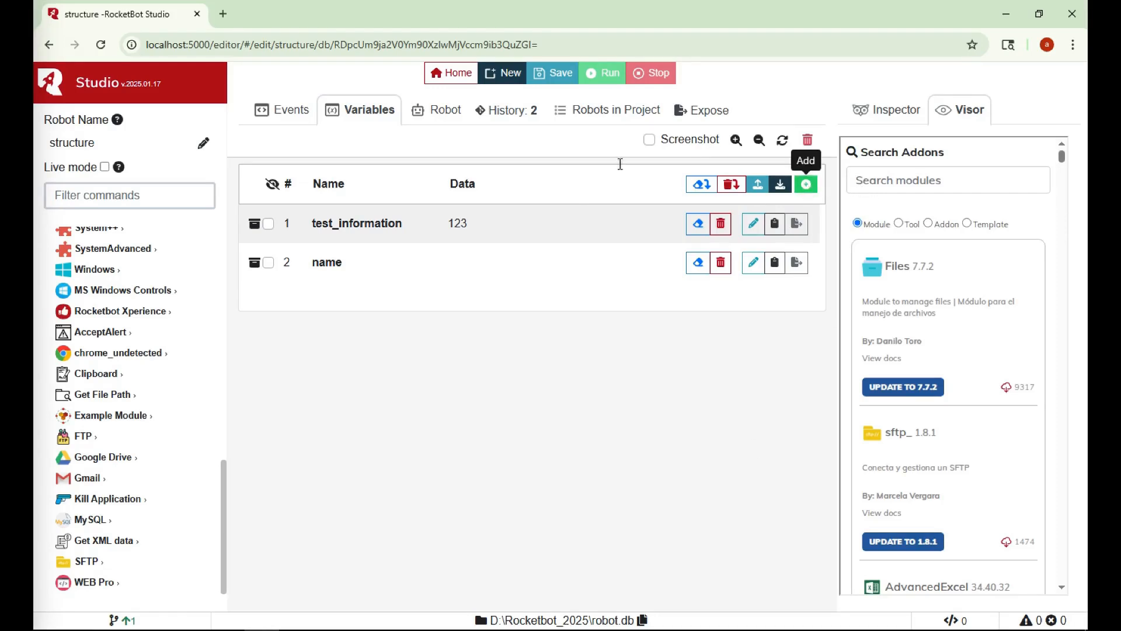
text(surname)
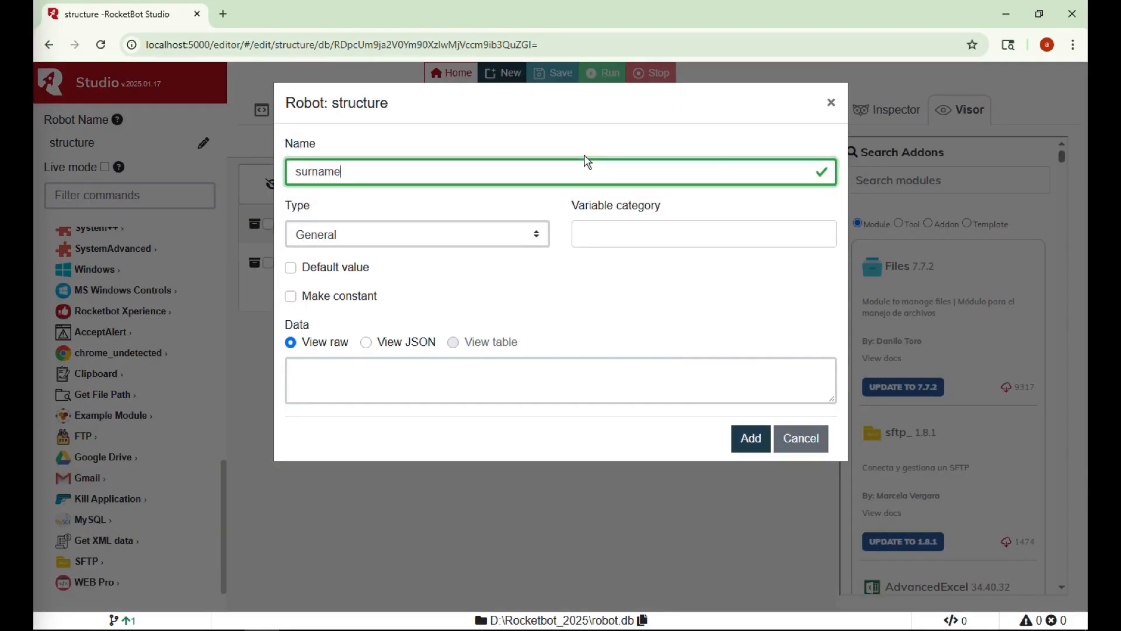
key(Return)
Add the variables street and number
click(815, 191)
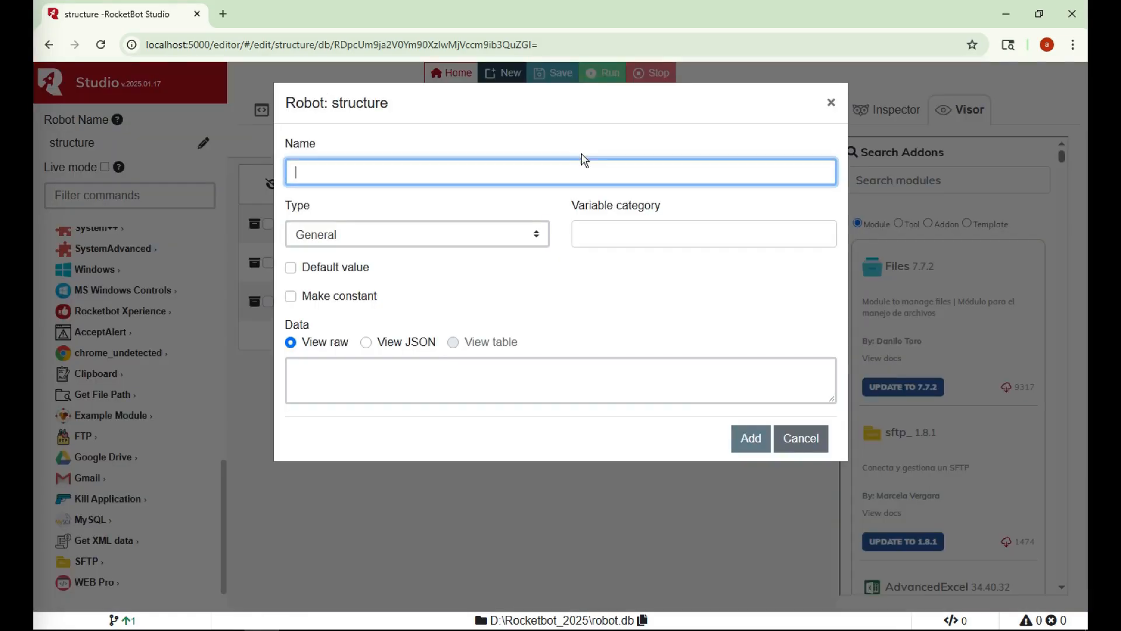
text(street)
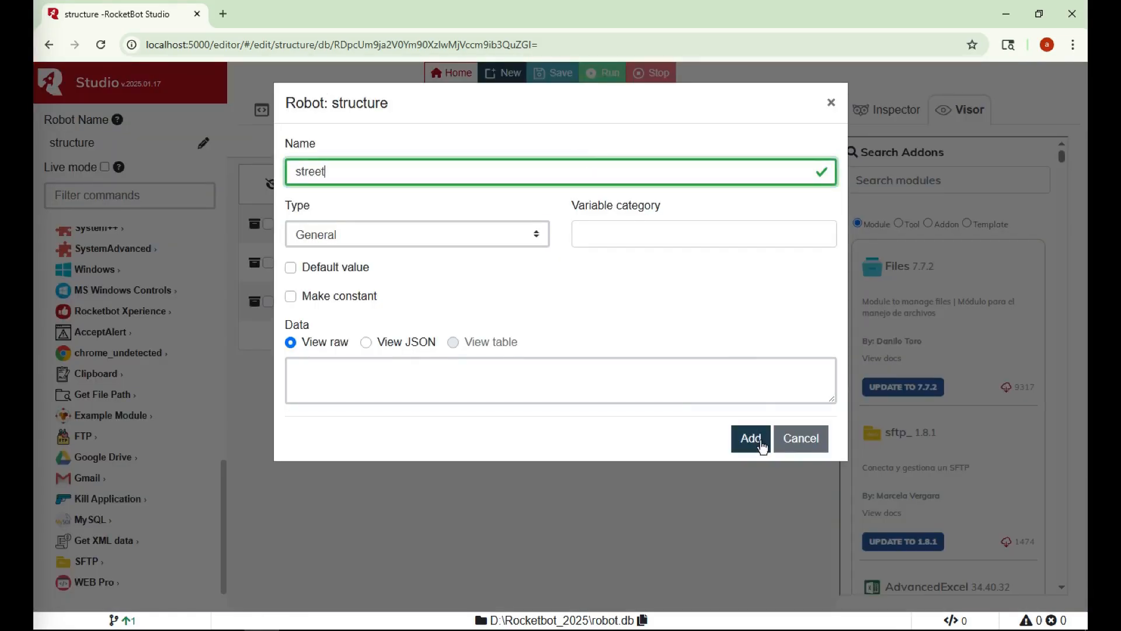
click(758, 442)
click(804, 186)
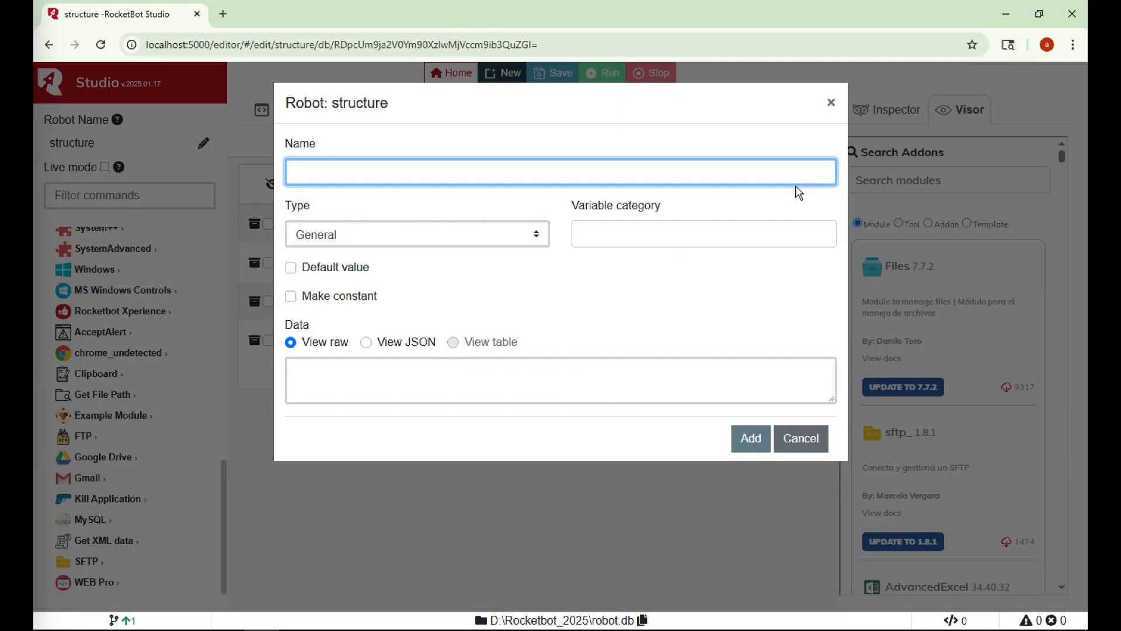
text(number)
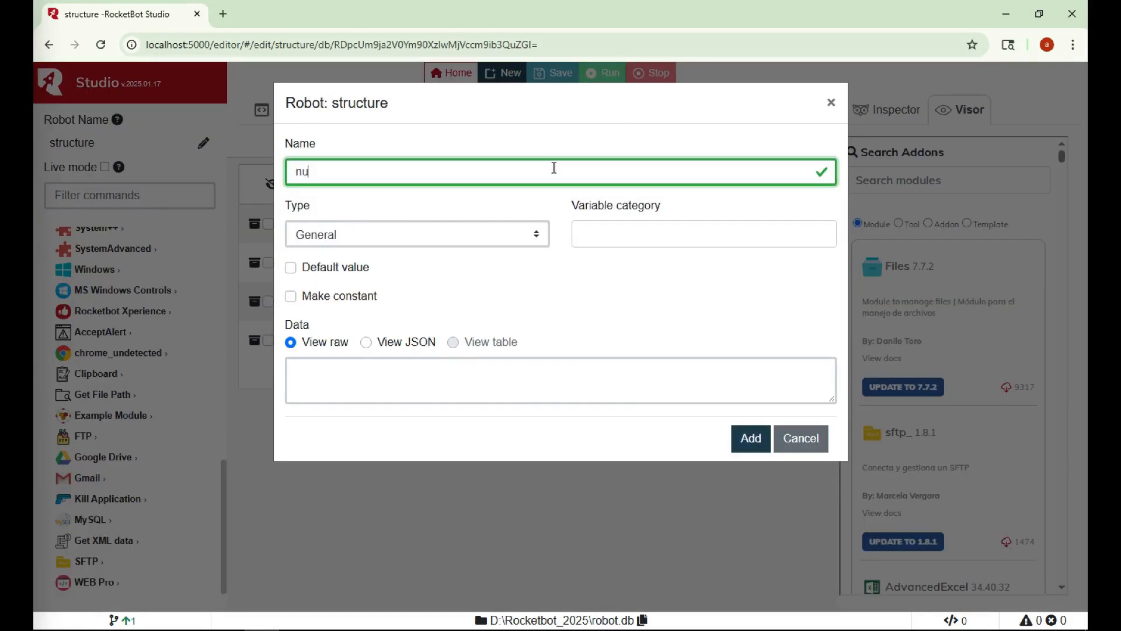
click(735, 442)
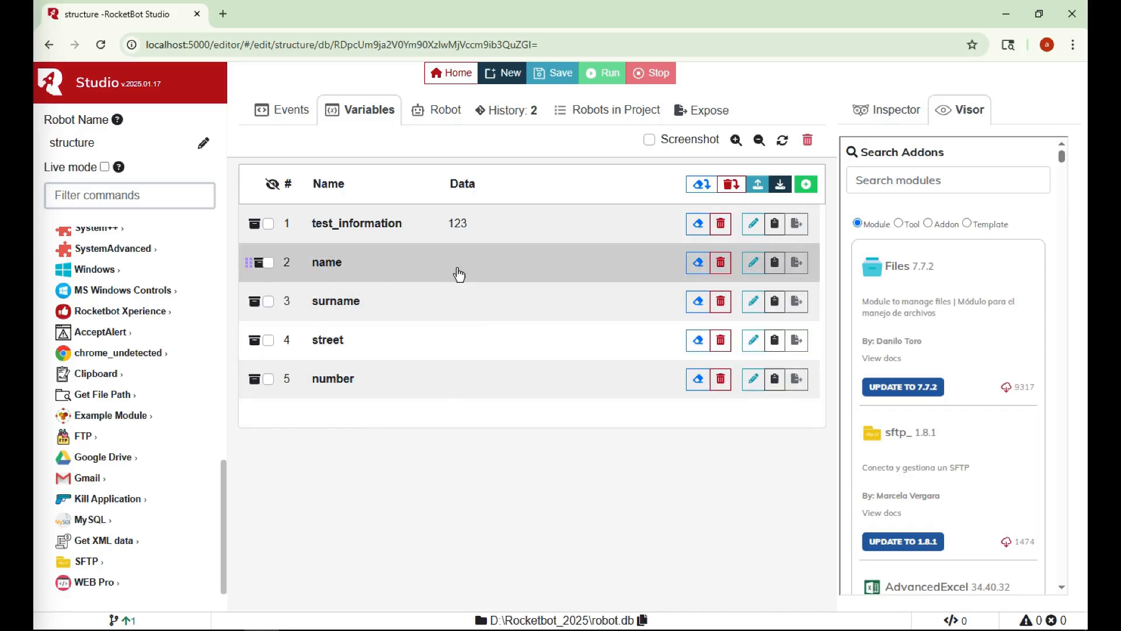
Put name and surname under a new Person category, with name above surname
click(493, 270)
click(640, 237)
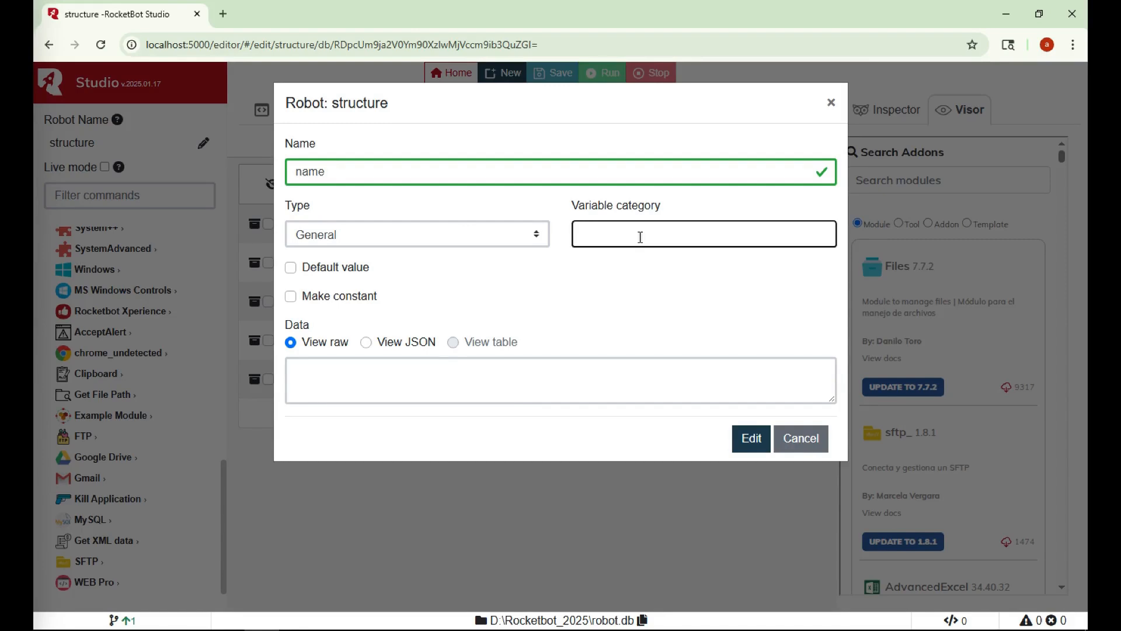
text(Person)
click(751, 436)
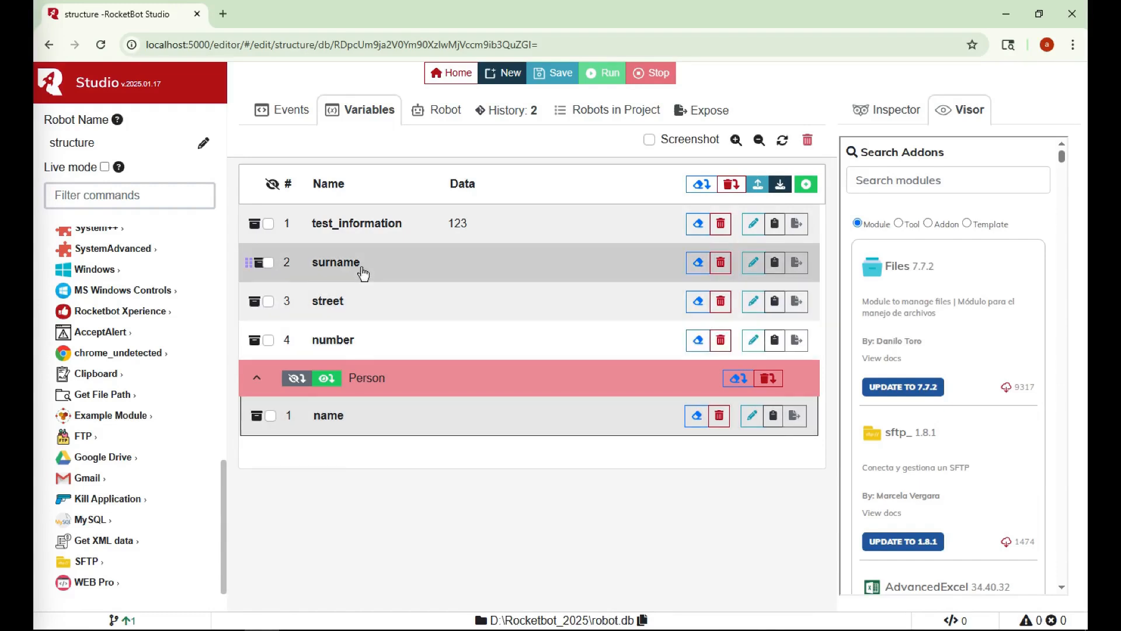
double_click(400, 270)
click(637, 237)
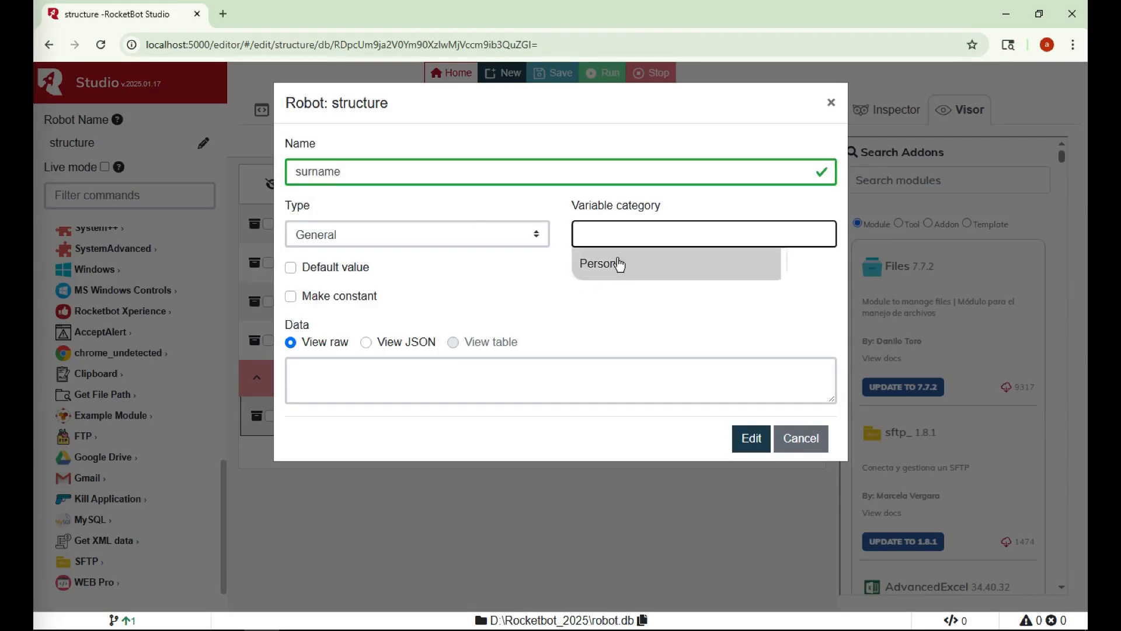
click(811, 442)
drag(392, 271, 421, 403)
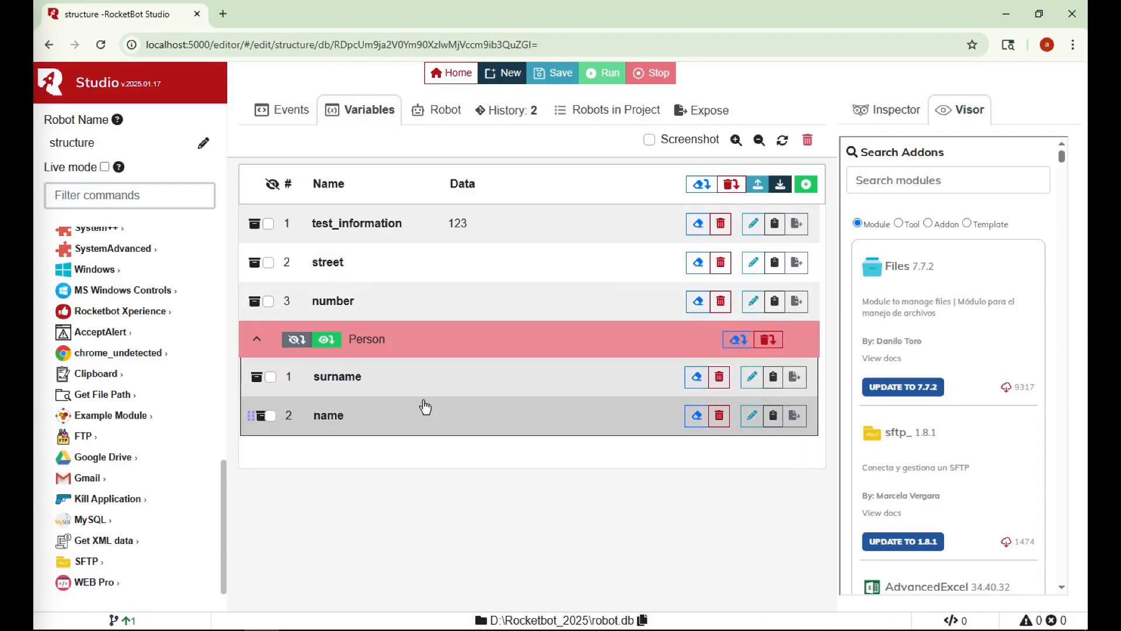
drag(404, 400, 402, 388)
Put street and number under a new Address category
double_click(453, 271)
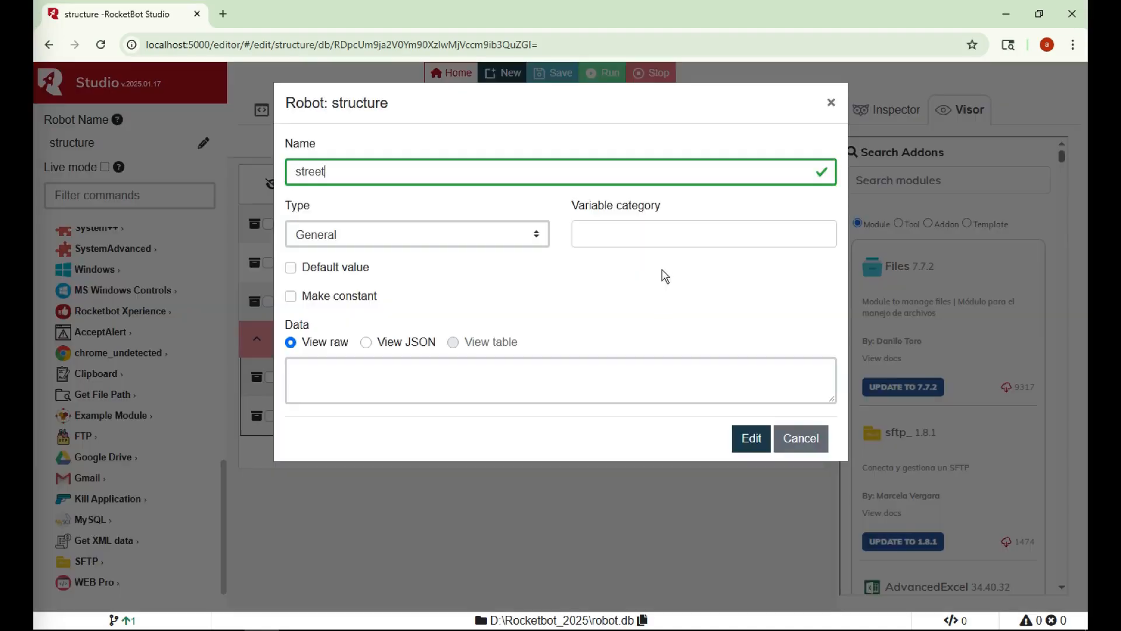
click(671, 239)
text(Address)
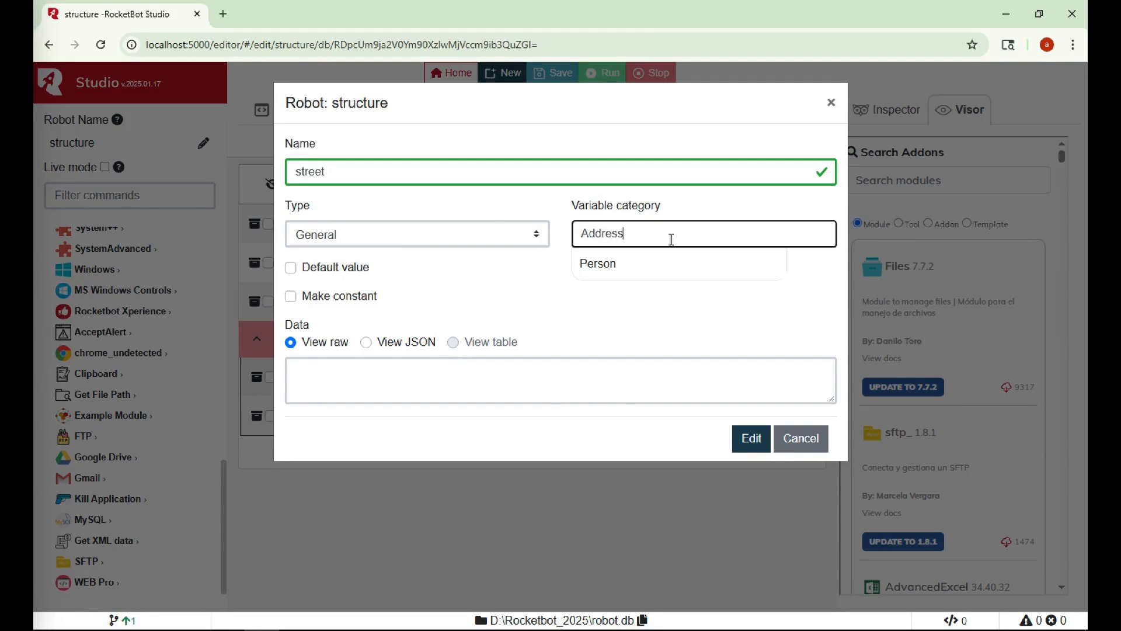
click(750, 447)
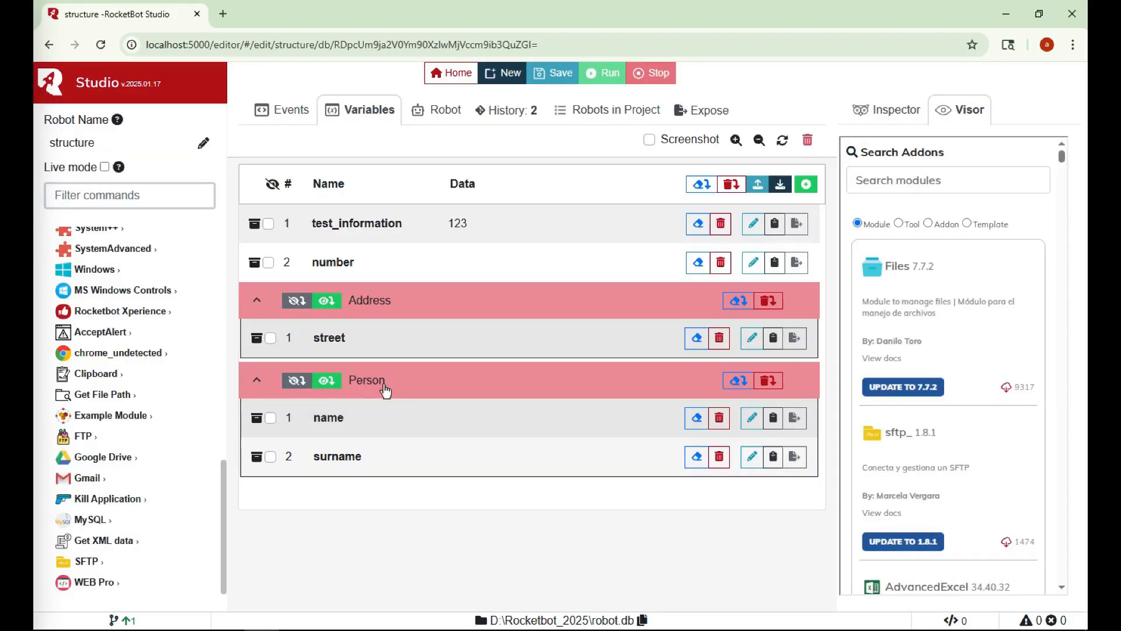
drag(393, 264, 397, 316)
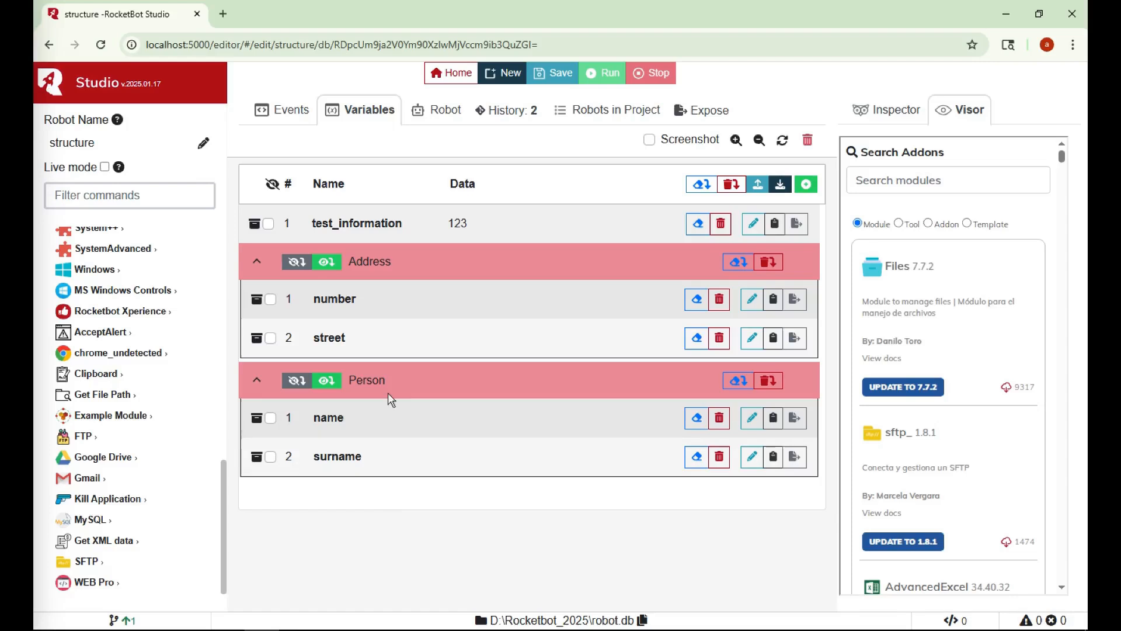
Review the robot's settings, selecting the D:\Rocketbot_2025\robot.db path and scrolling to the export options
click(442, 117)
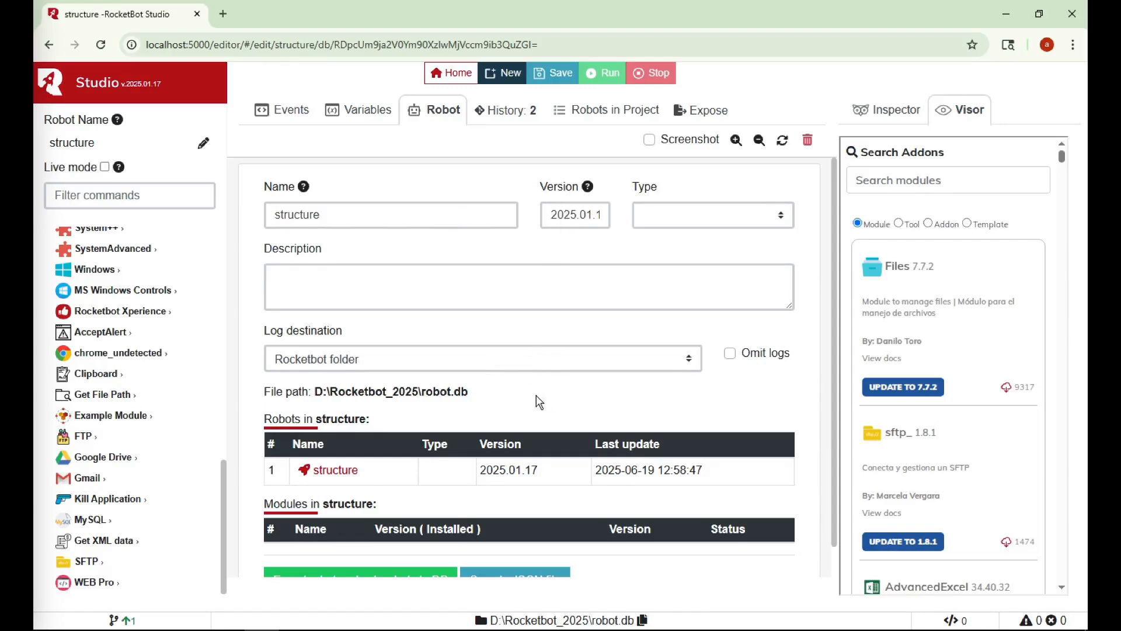
drag(447, 397, 313, 394)
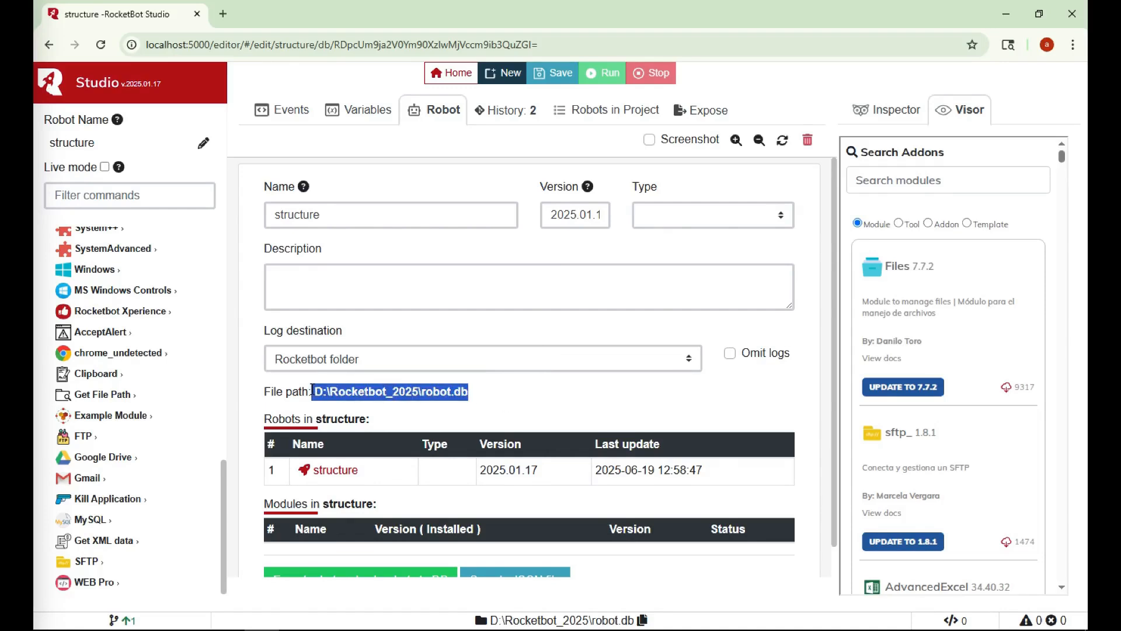
click(555, 403)
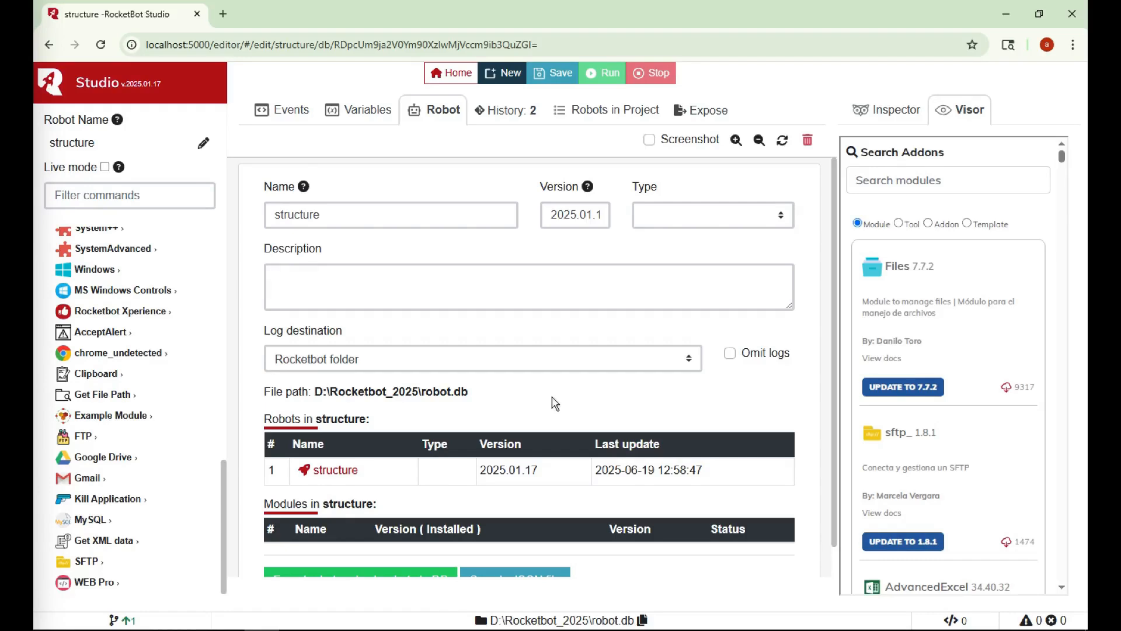
scroll(473, 409, down, 1)
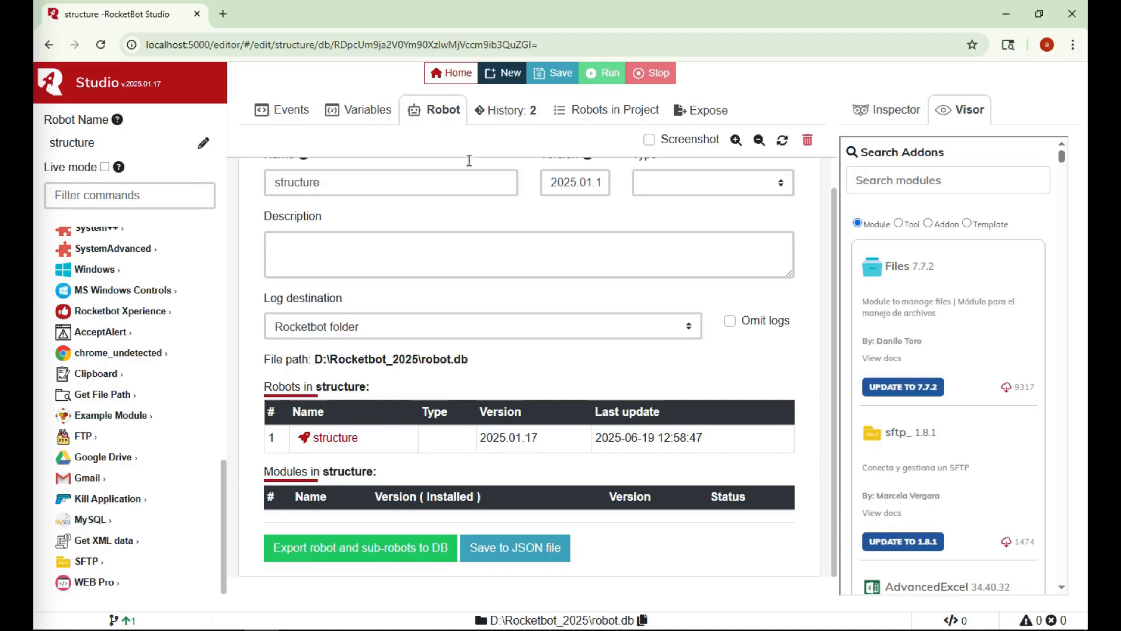
Save structure as version 3 from the History tab and confirm it in the project robot list
click(516, 116)
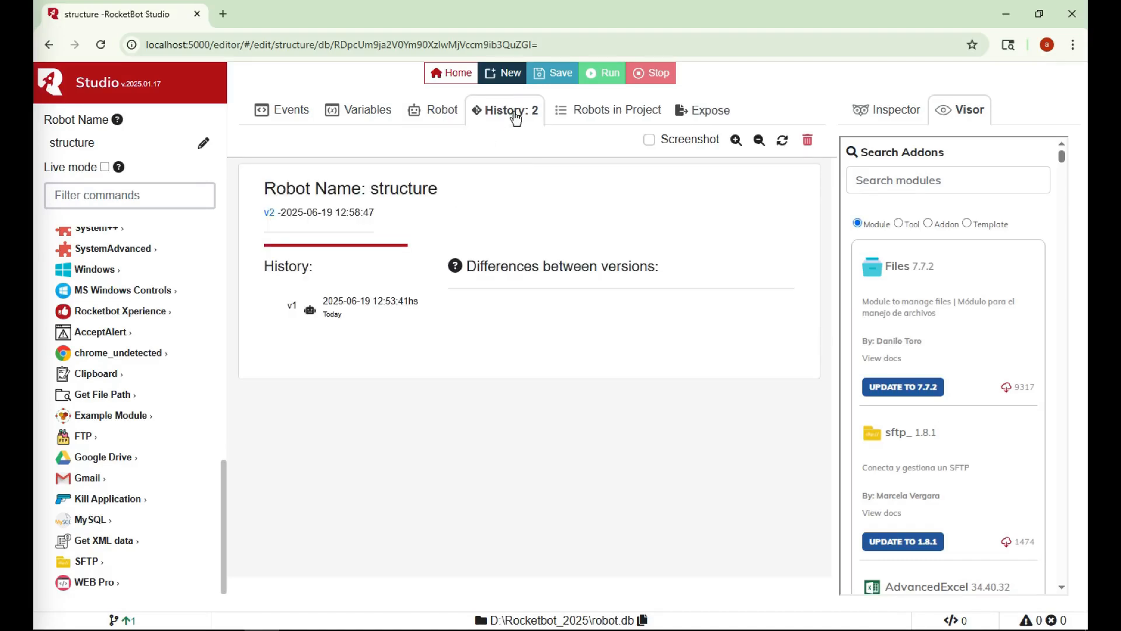
click(341, 310)
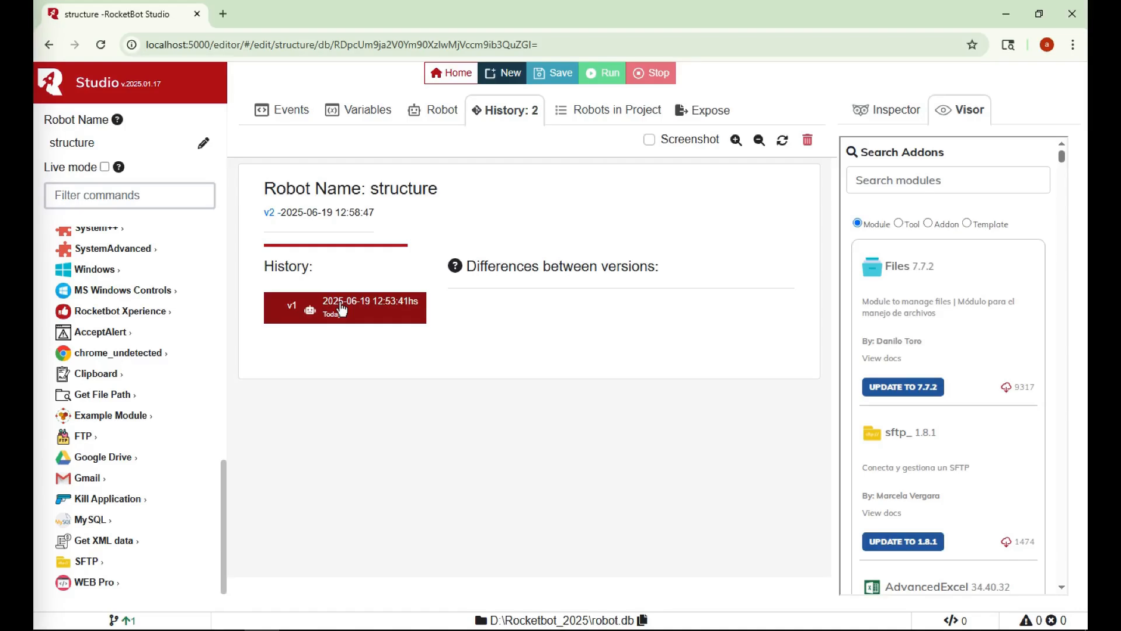
click(542, 82)
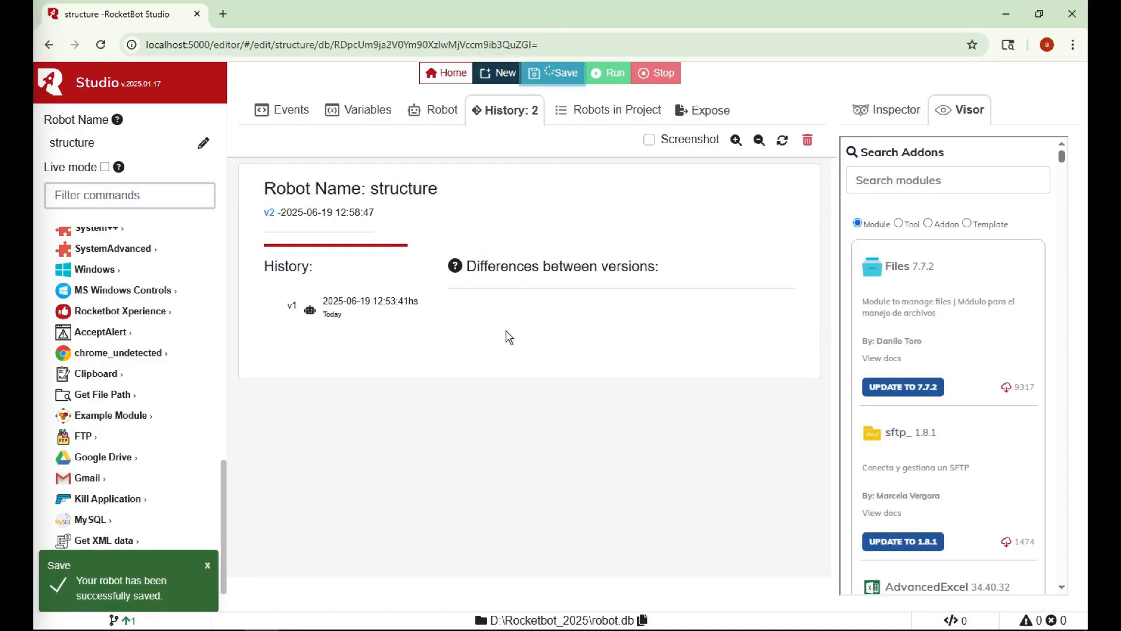
click(378, 350)
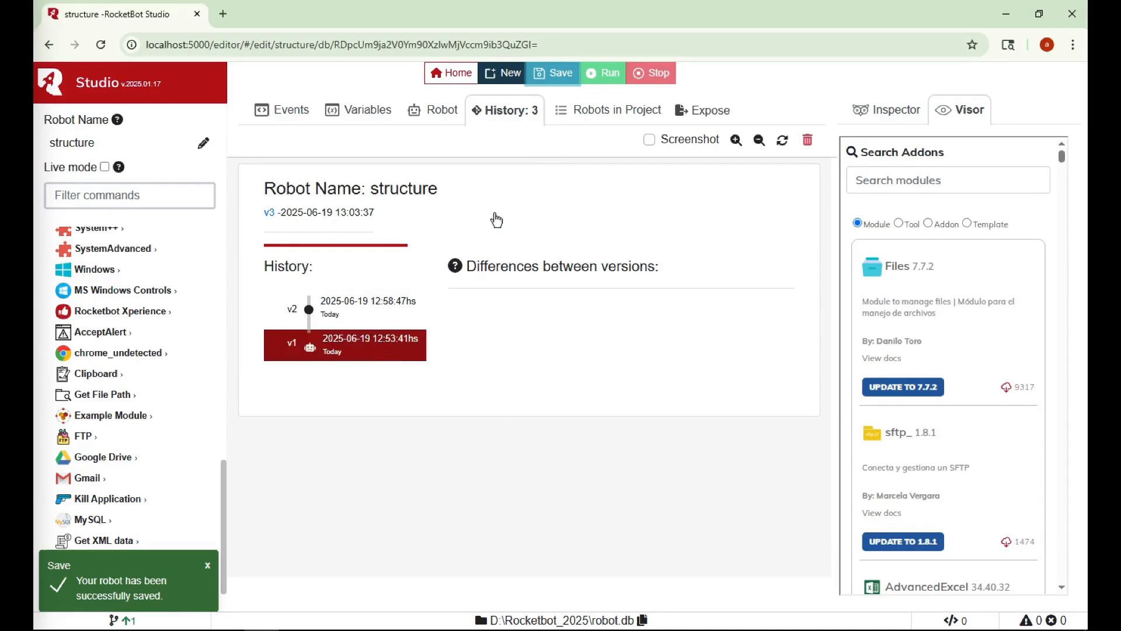
click(584, 116)
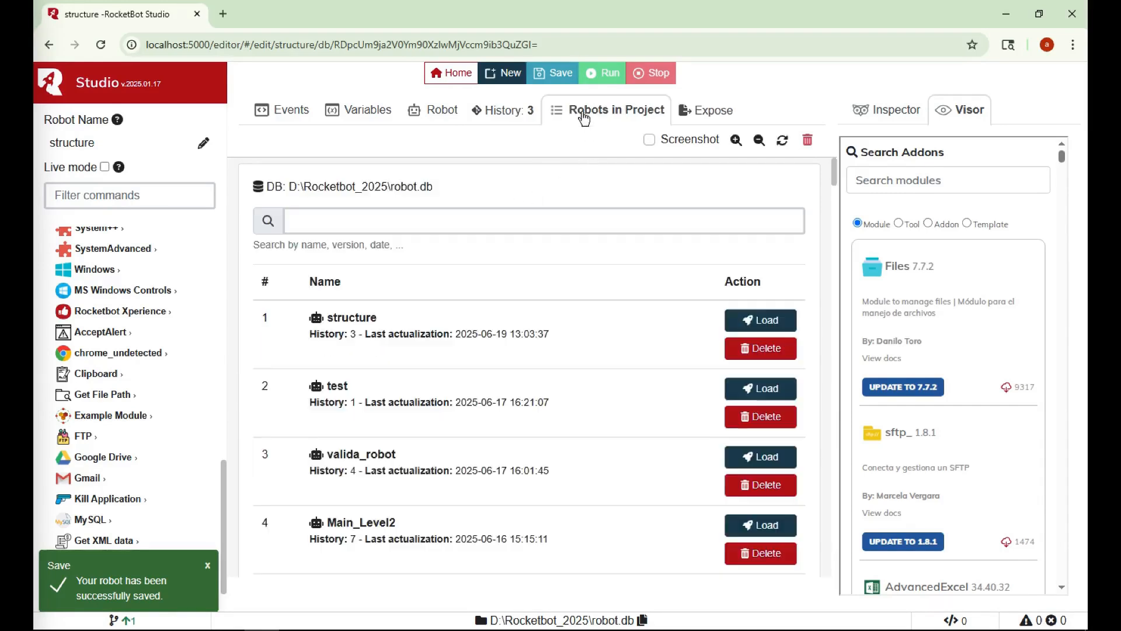